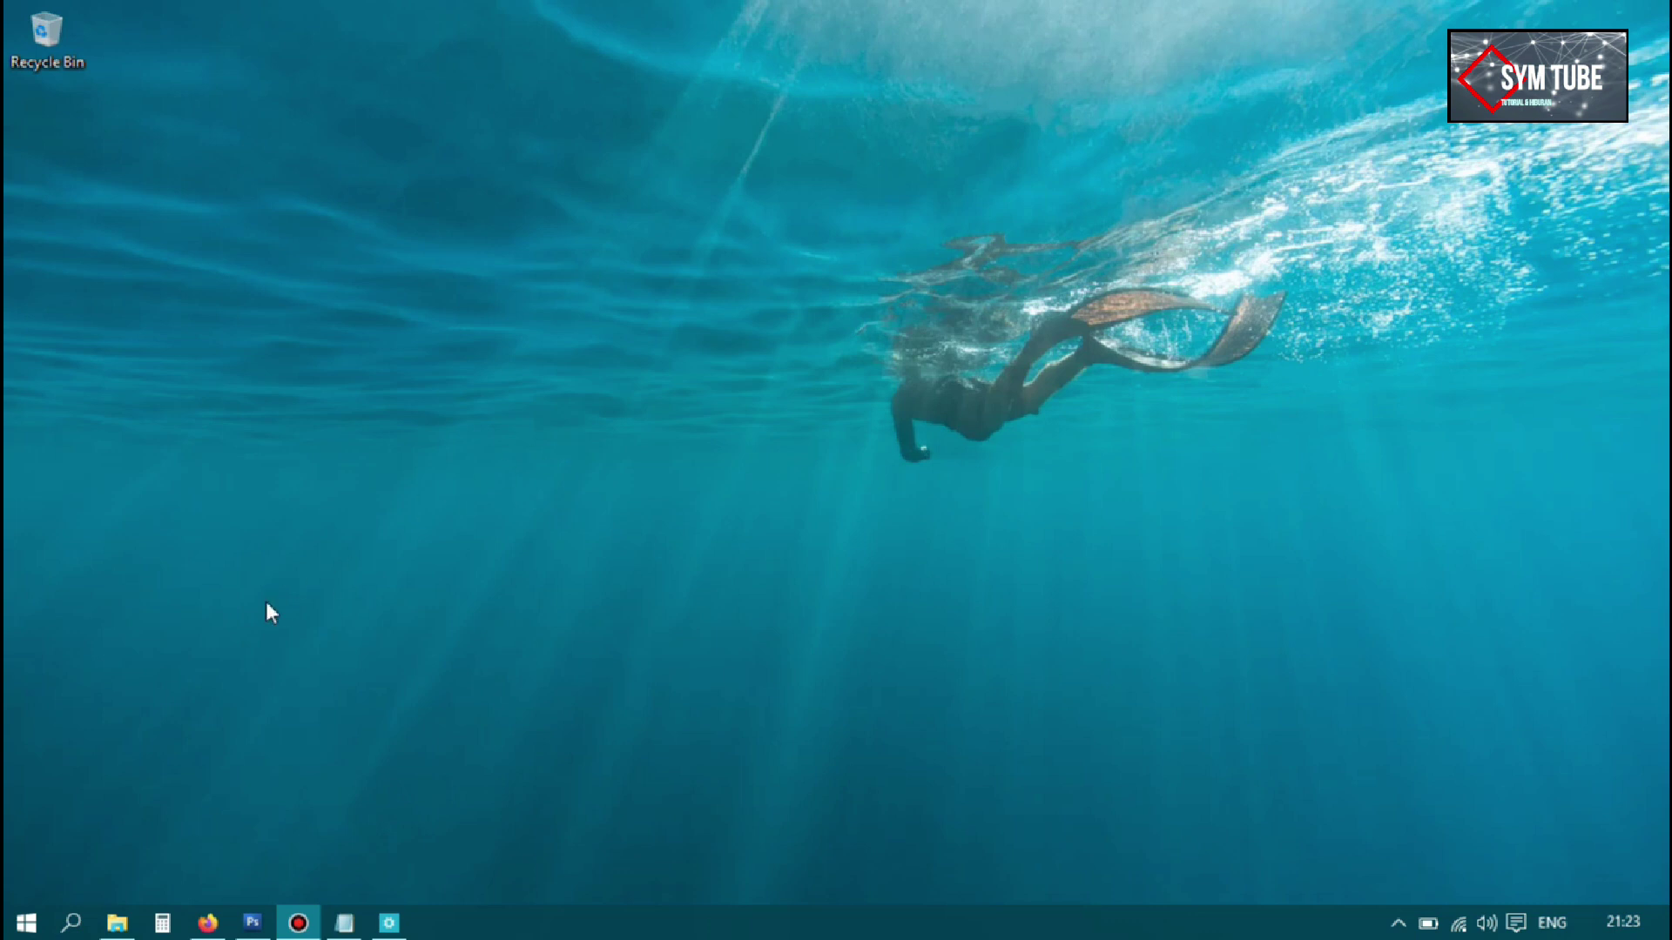
# Open the Computer Management console for This PC from File Explorer
pyautogui.rightClick(37, 926)
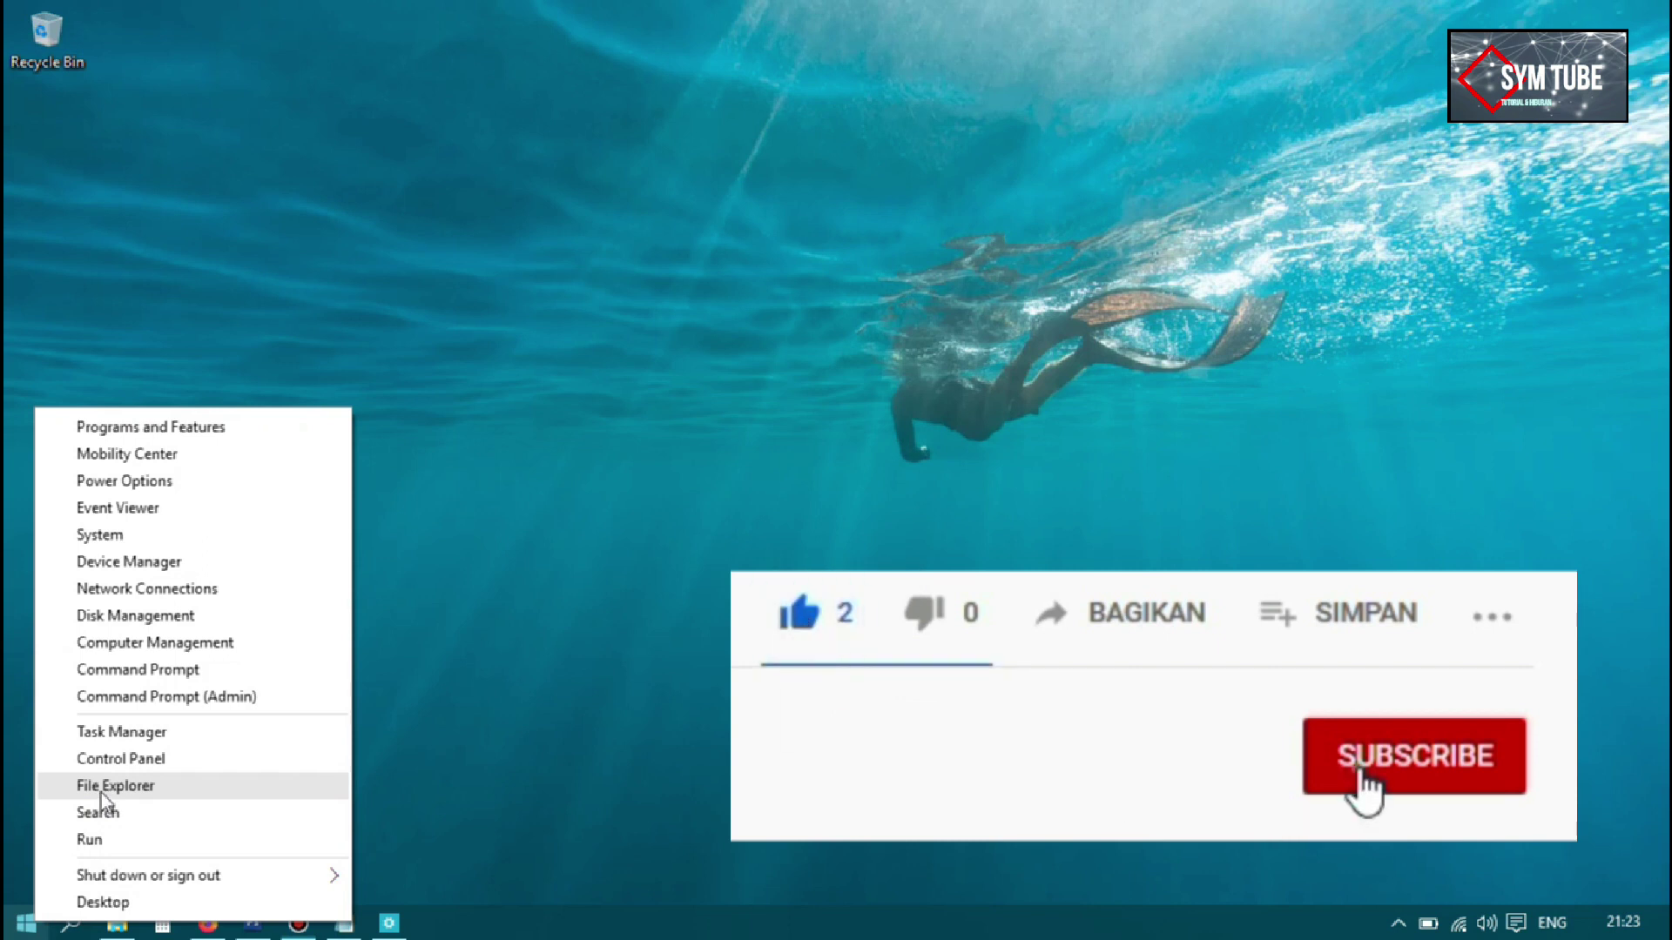
pyautogui.click(101, 786)
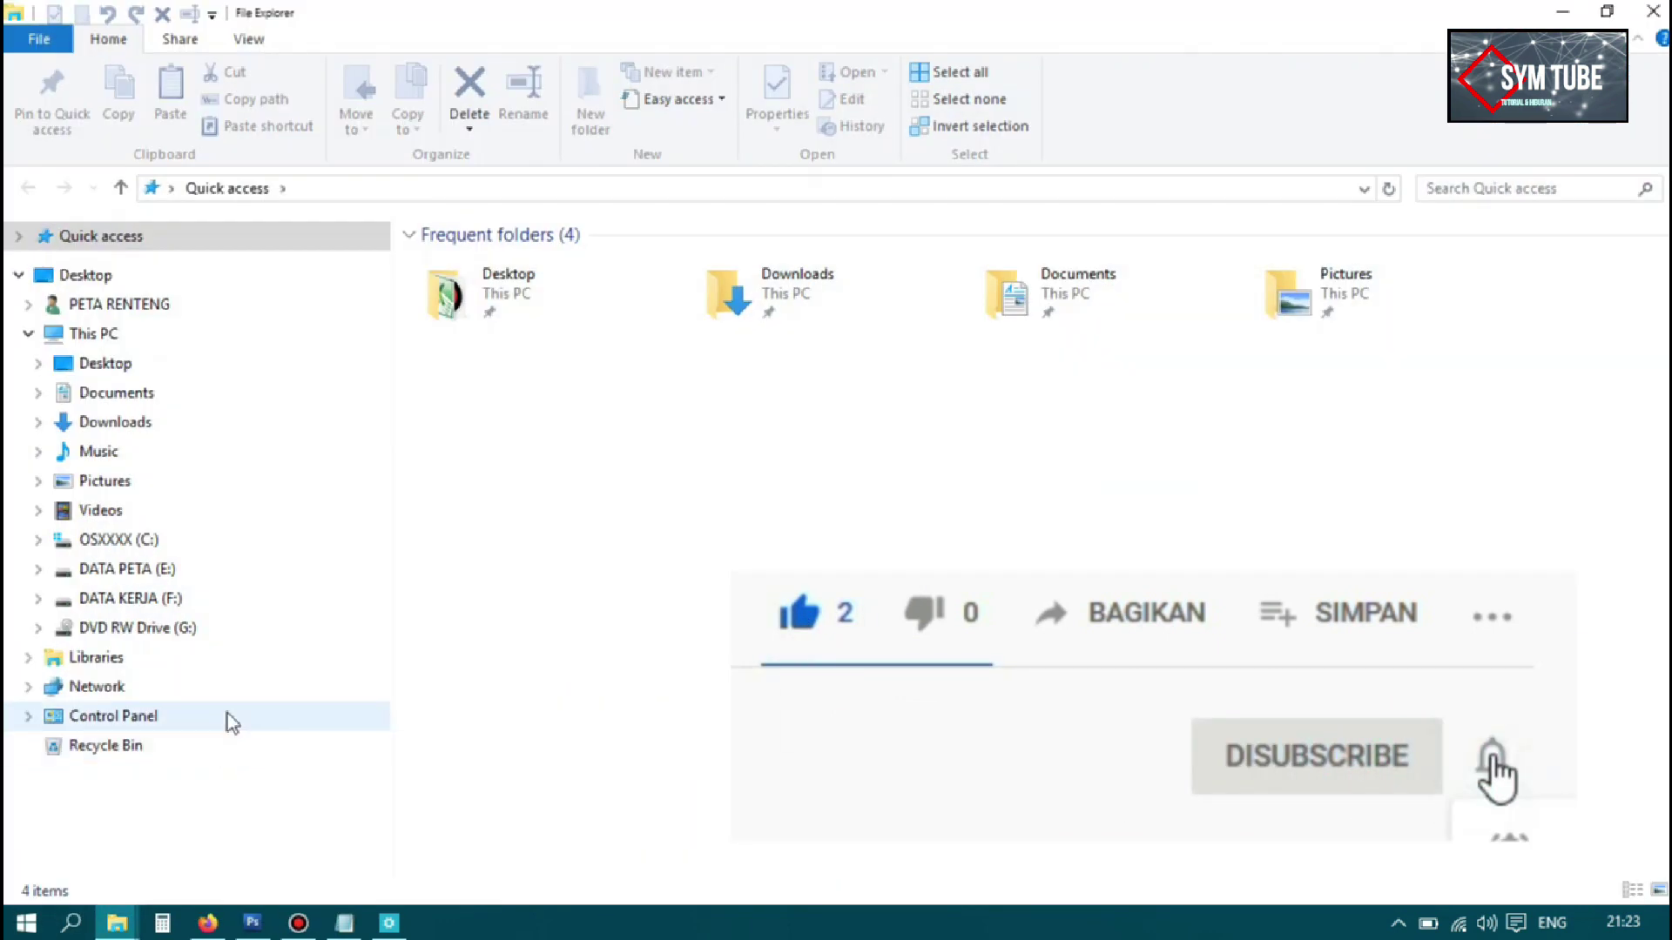
pyautogui.click(100, 338)
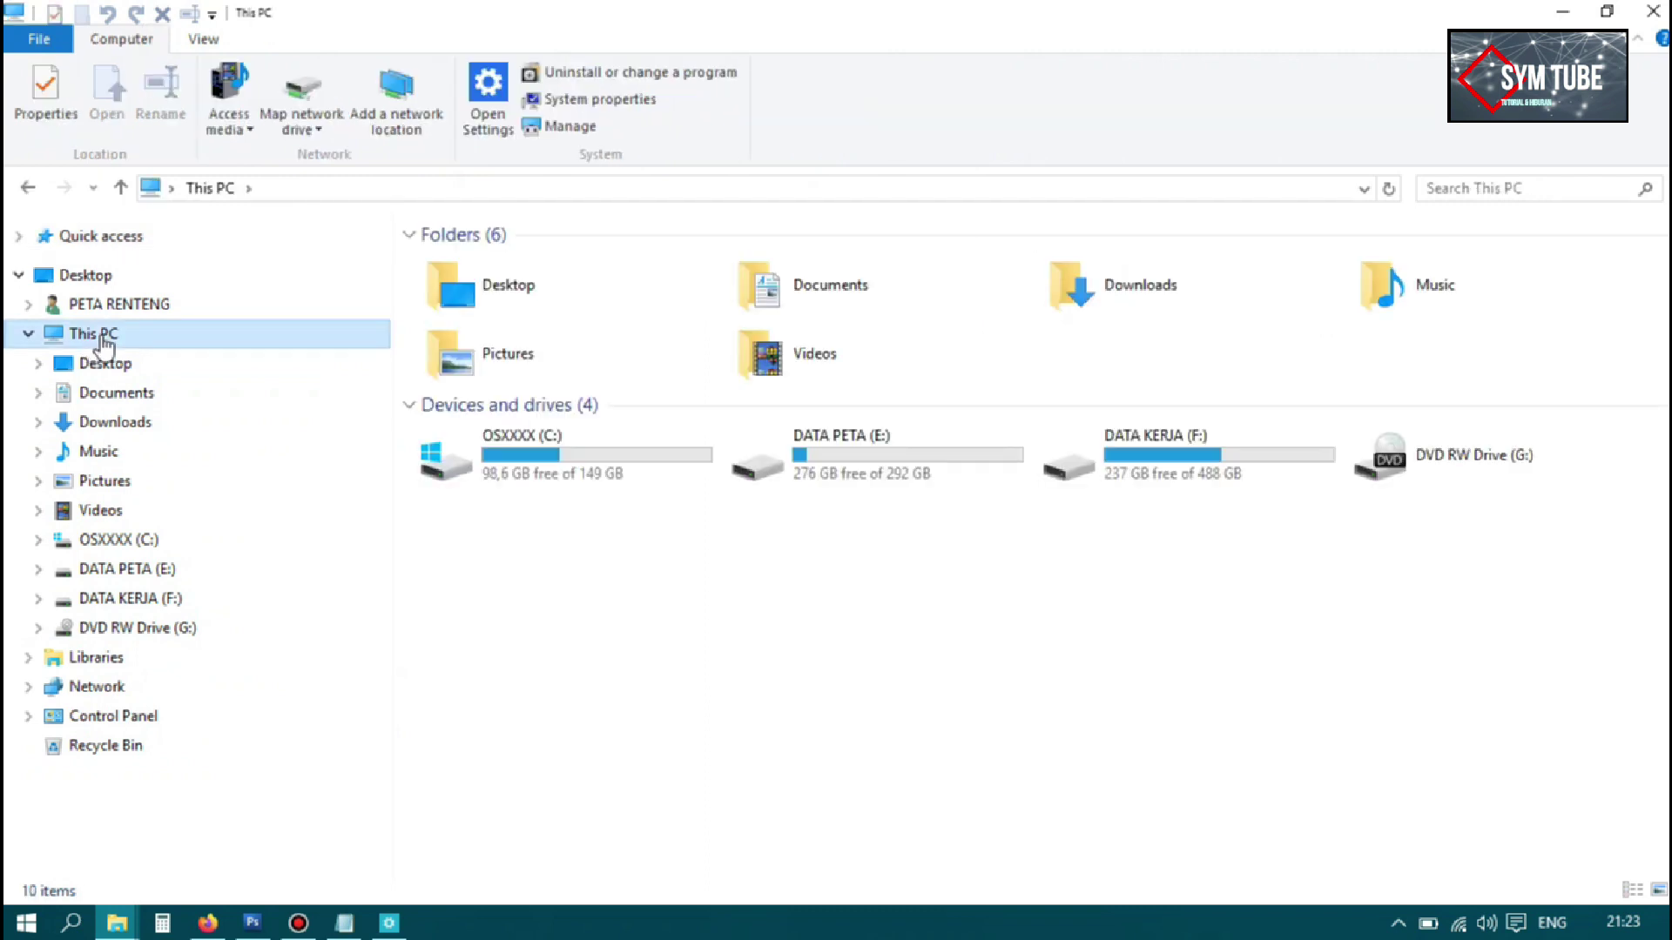
pyautogui.rightClick(104, 345)
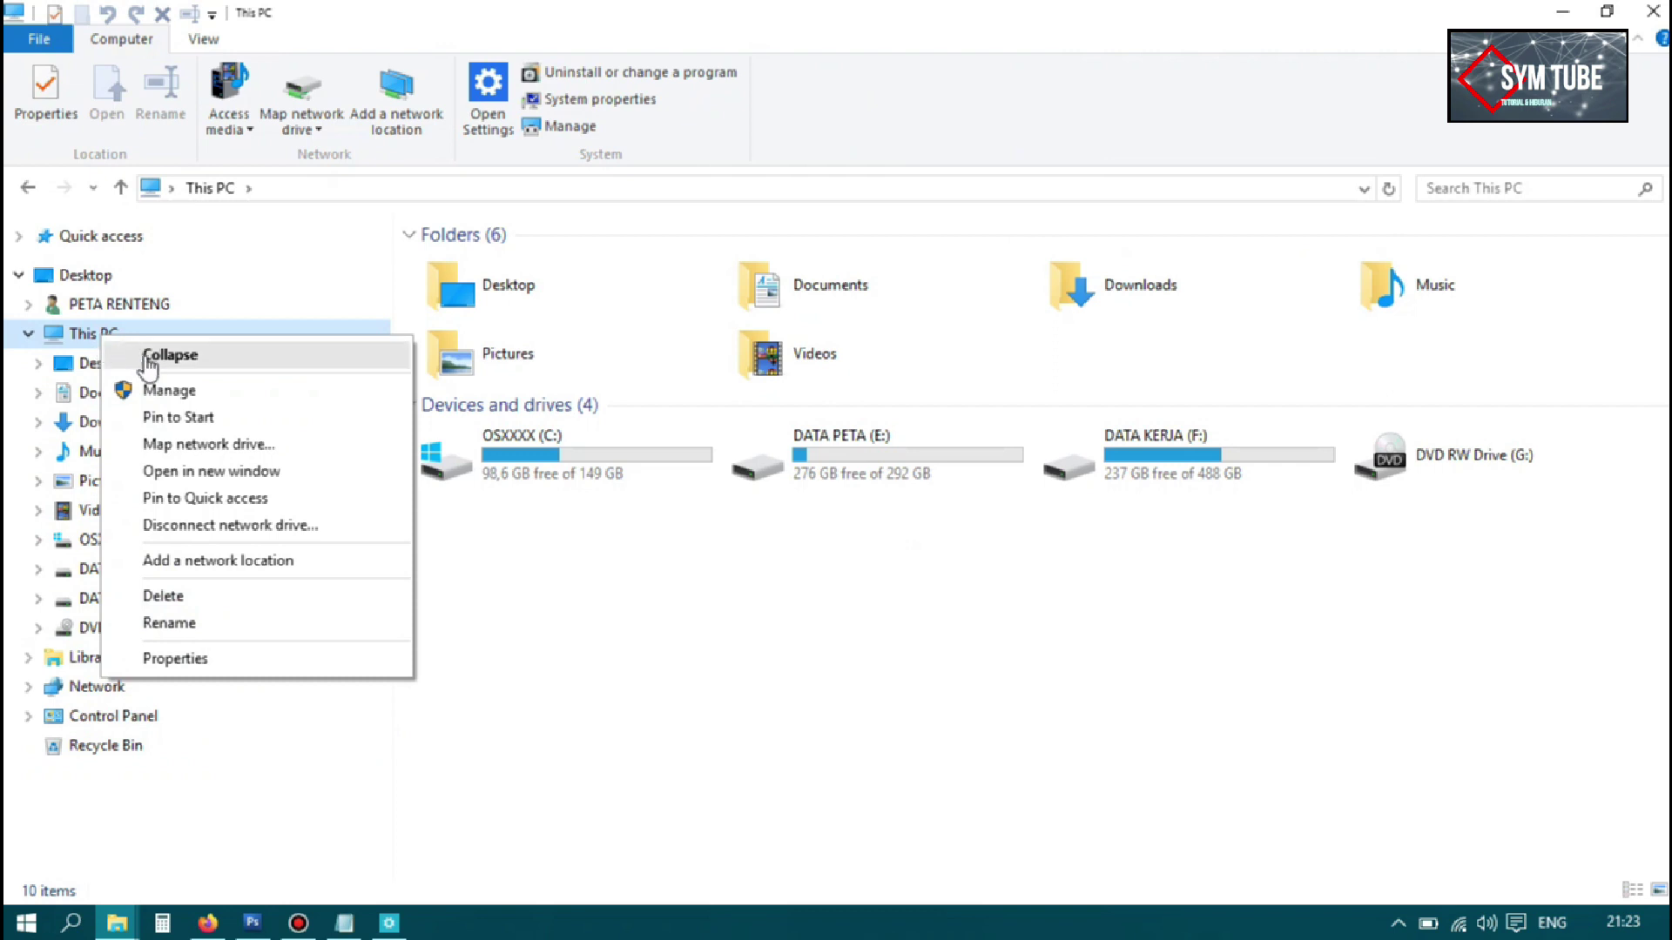
pyautogui.click(172, 393)
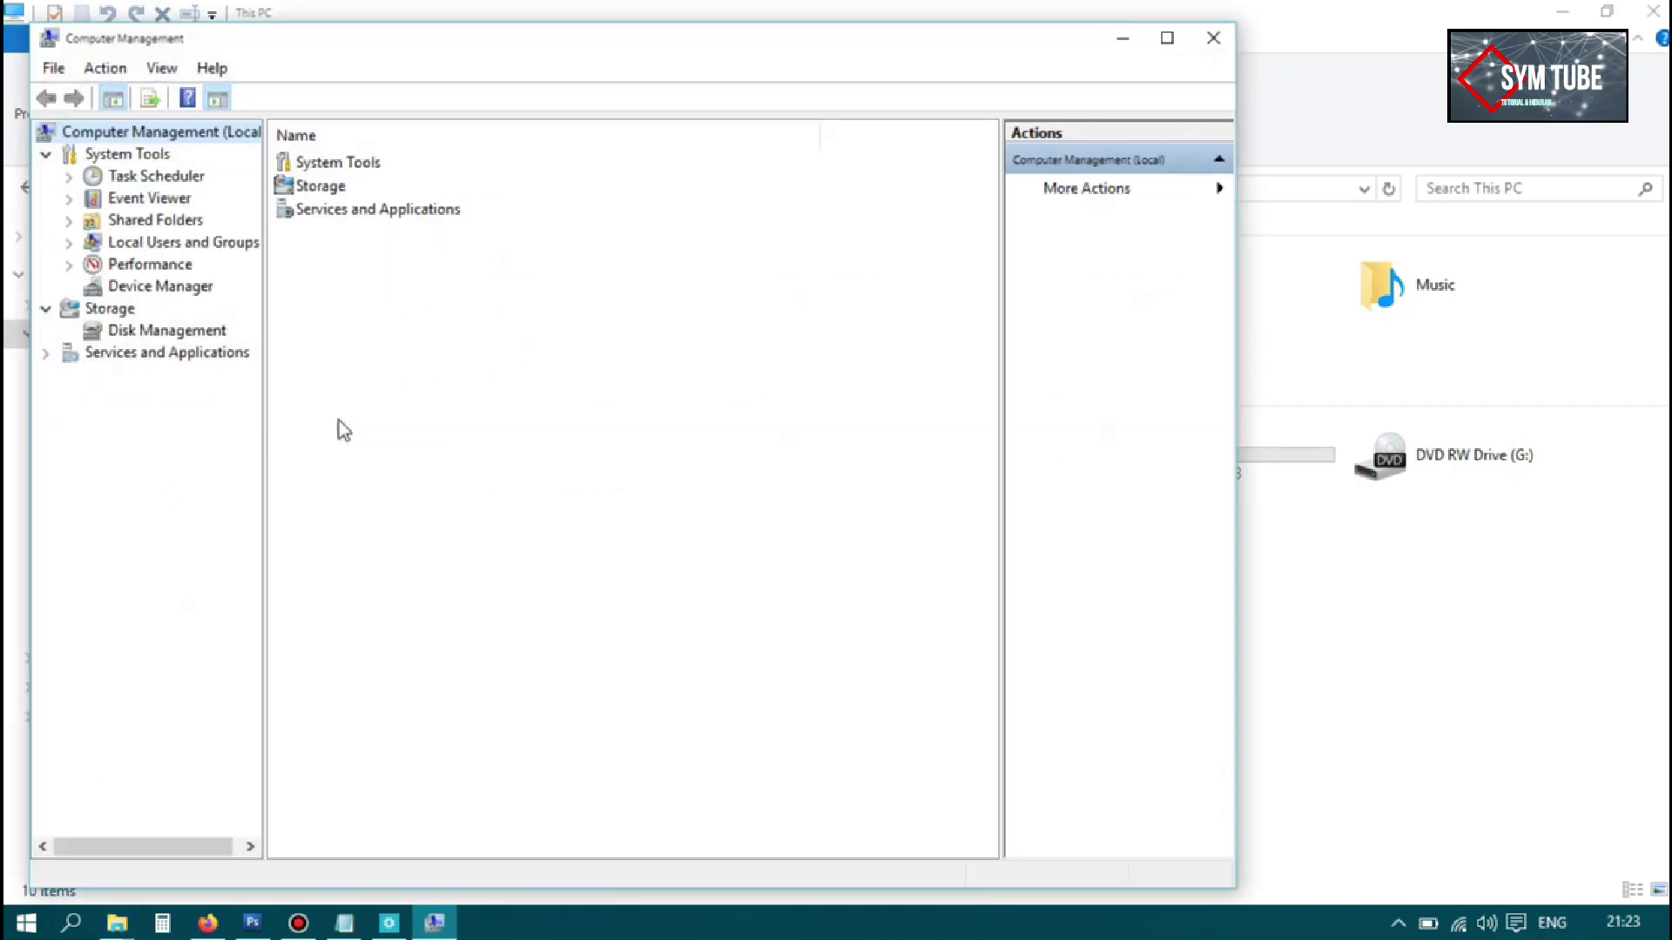
pyautogui.moveTo(876, 46); pyautogui.dragTo(1015, 45)
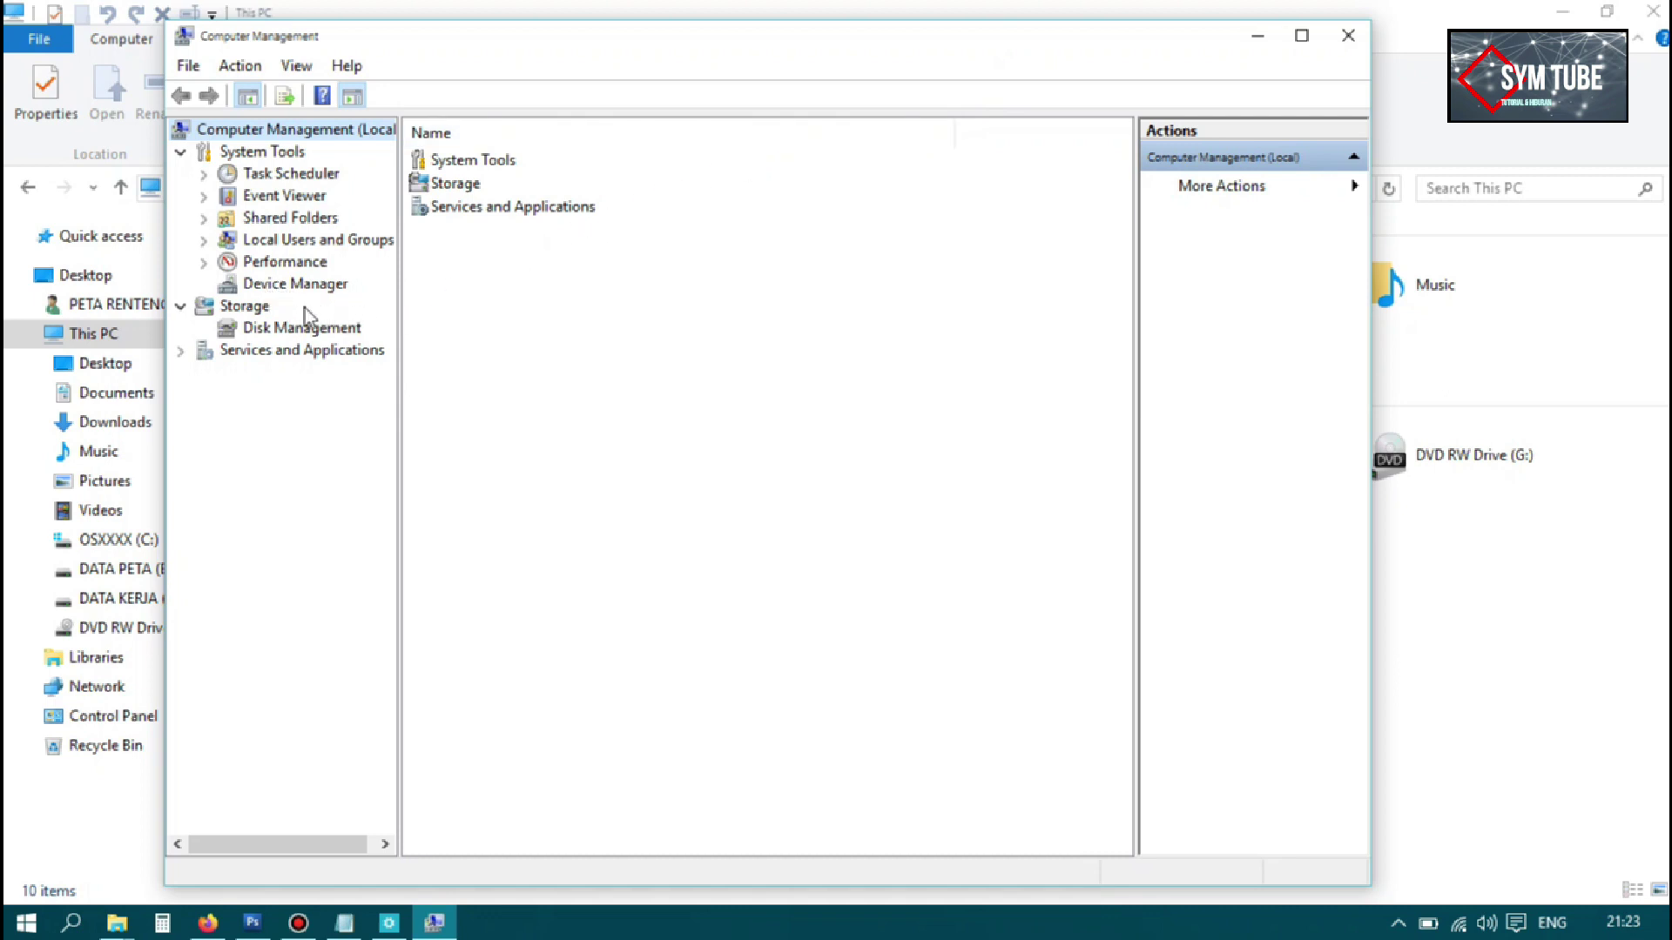
# Examine the Other devices, Computer, Keyboards, Intel Dynamic Platform, Display adapters and Network adapters categories in Device Manager
pyautogui.click(324, 287)
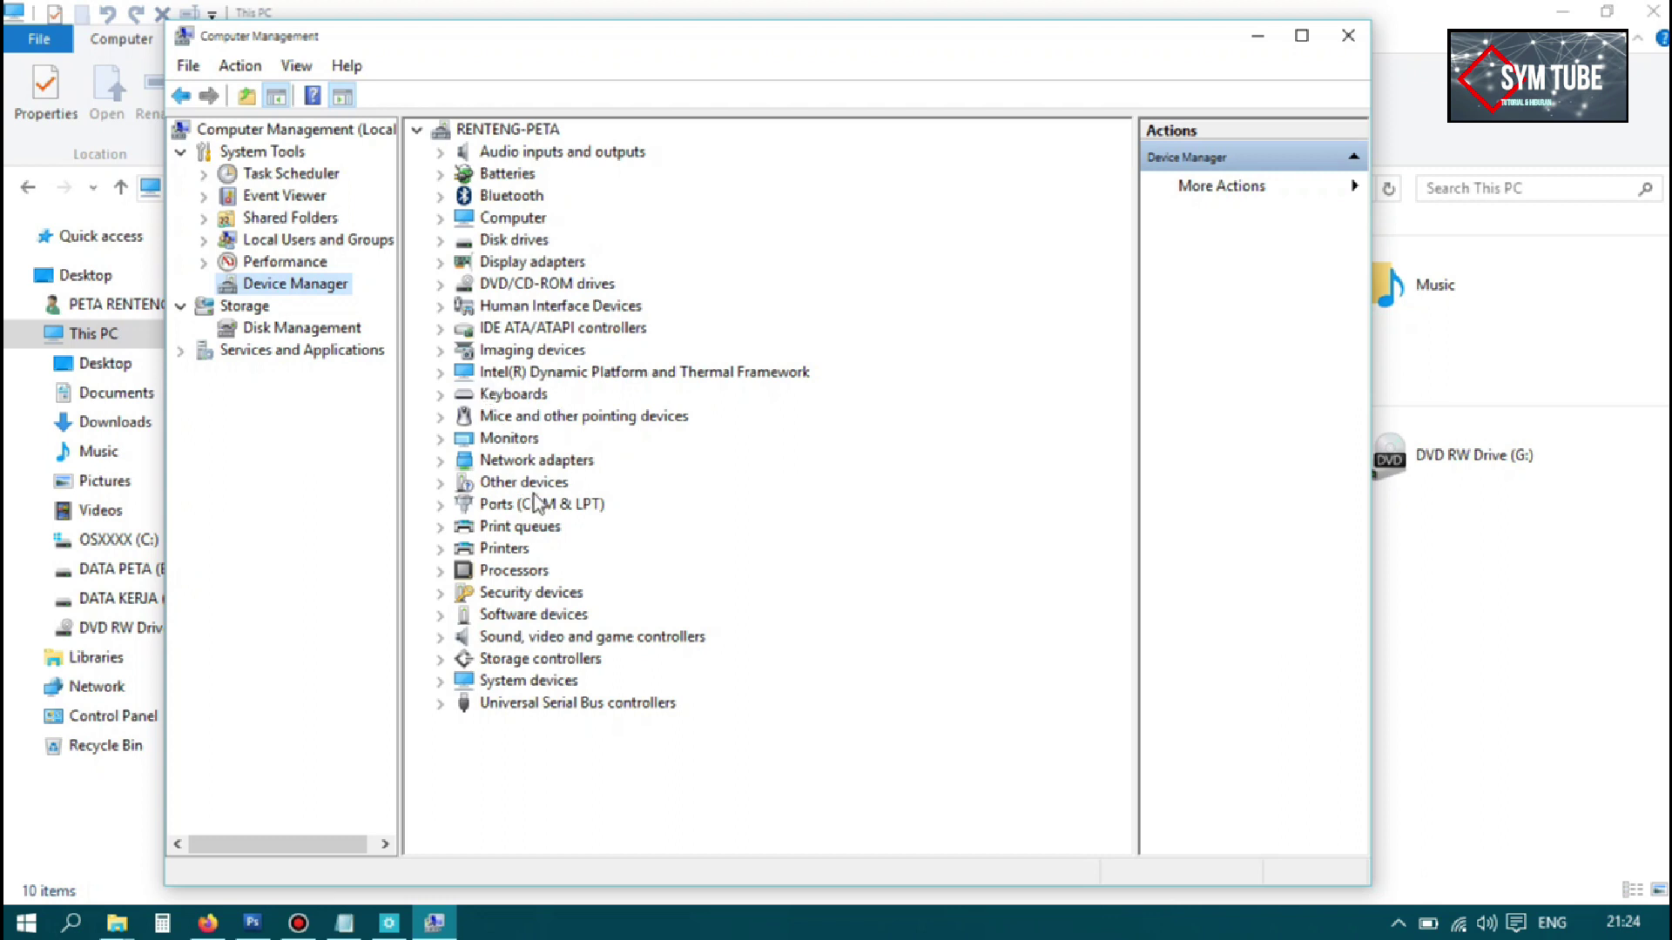
pyautogui.click(442, 484)
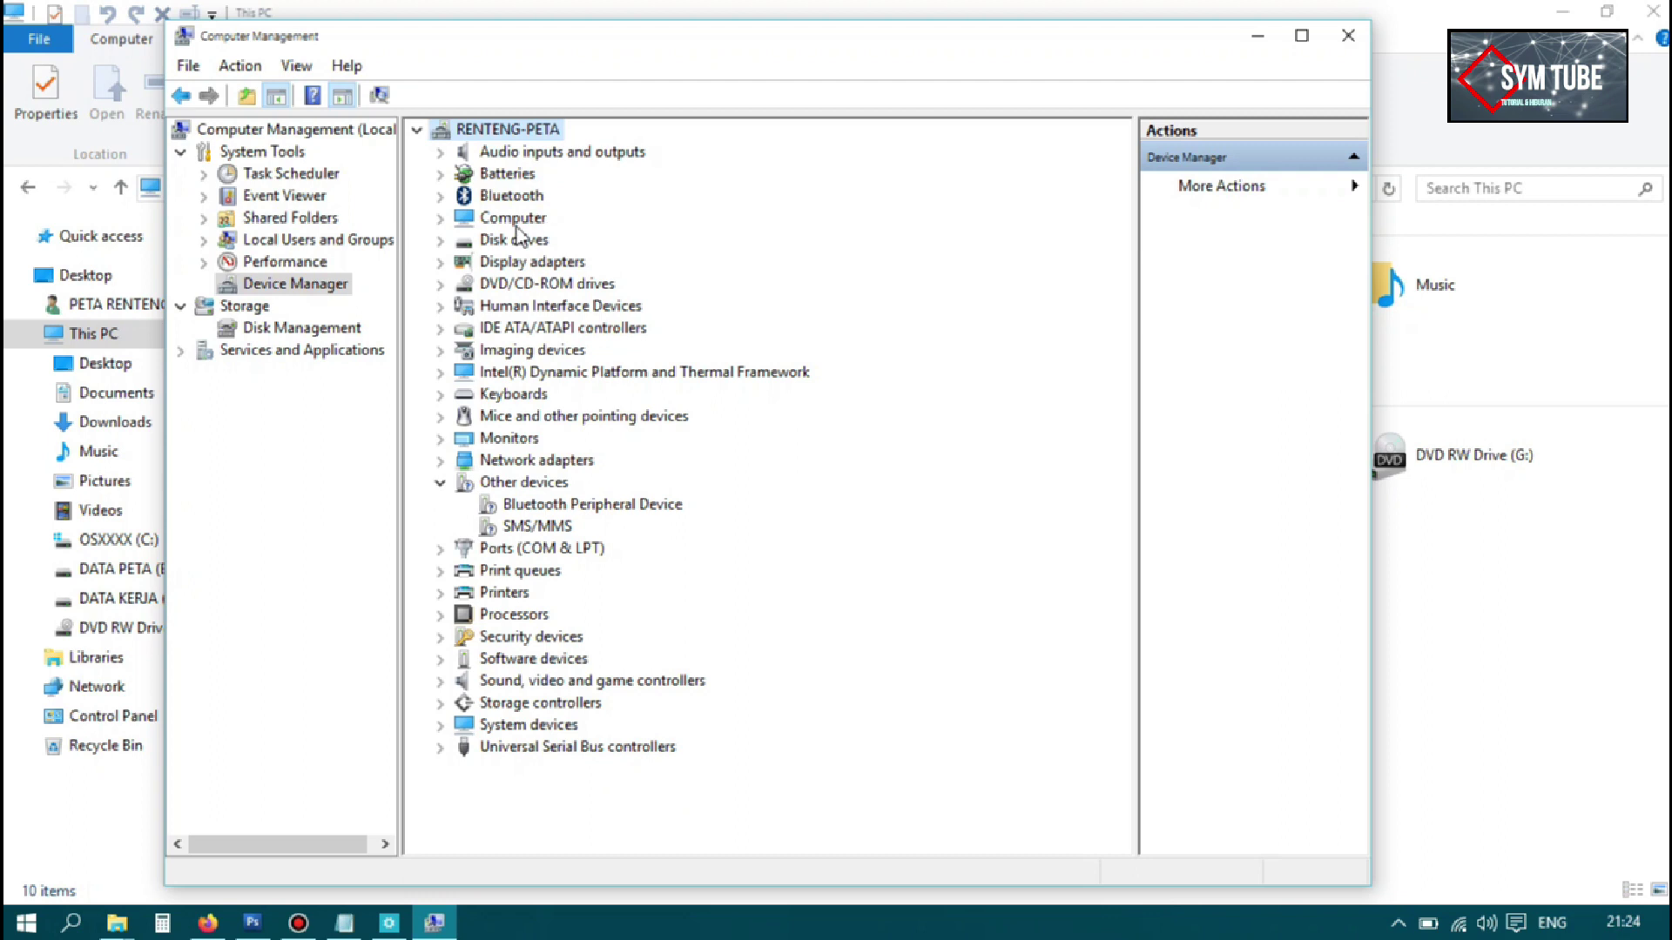
pyautogui.click(441, 219)
pyautogui.click(511, 243)
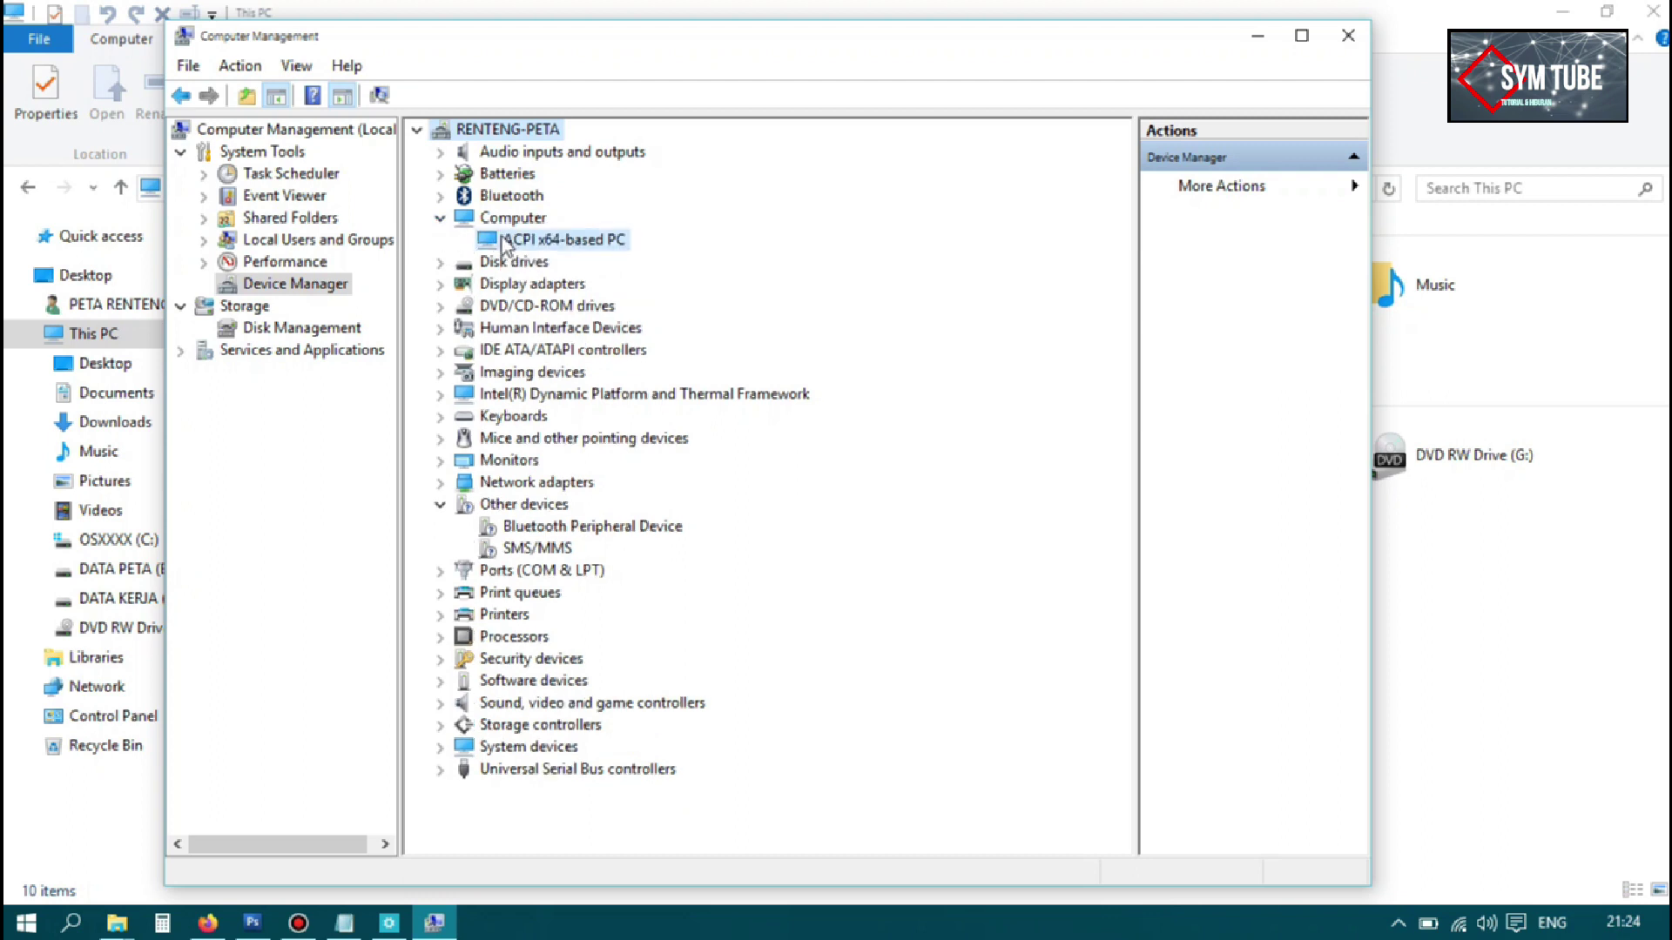
pyautogui.click(509, 219)
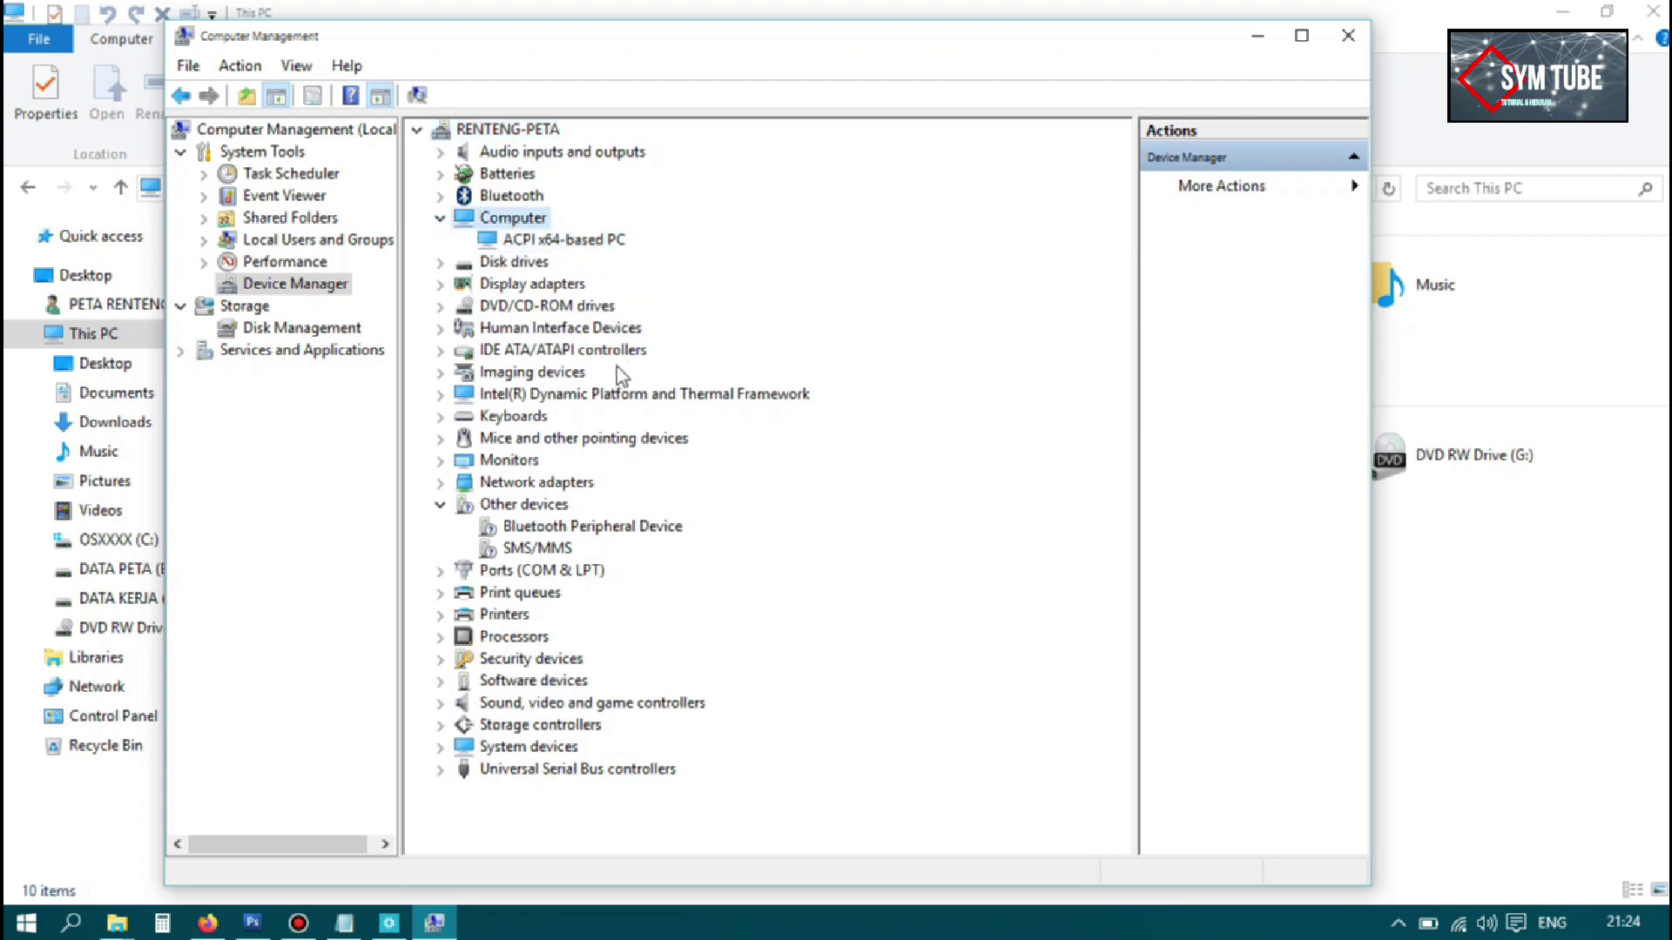
pyautogui.click(440, 417)
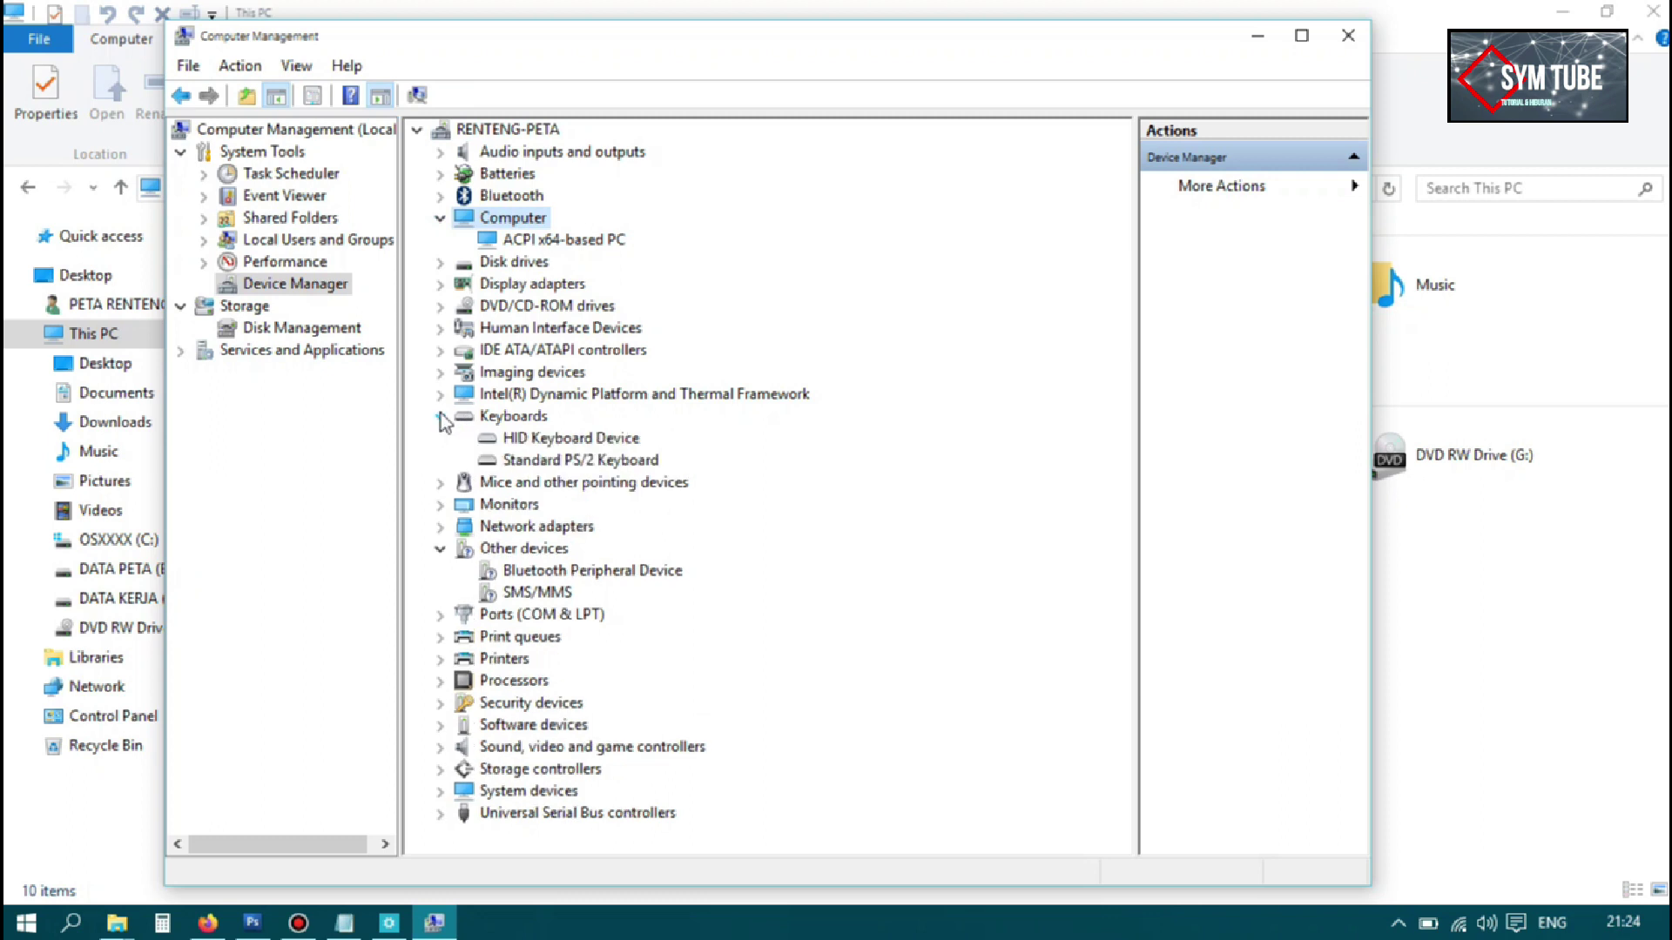
pyautogui.click(440, 394)
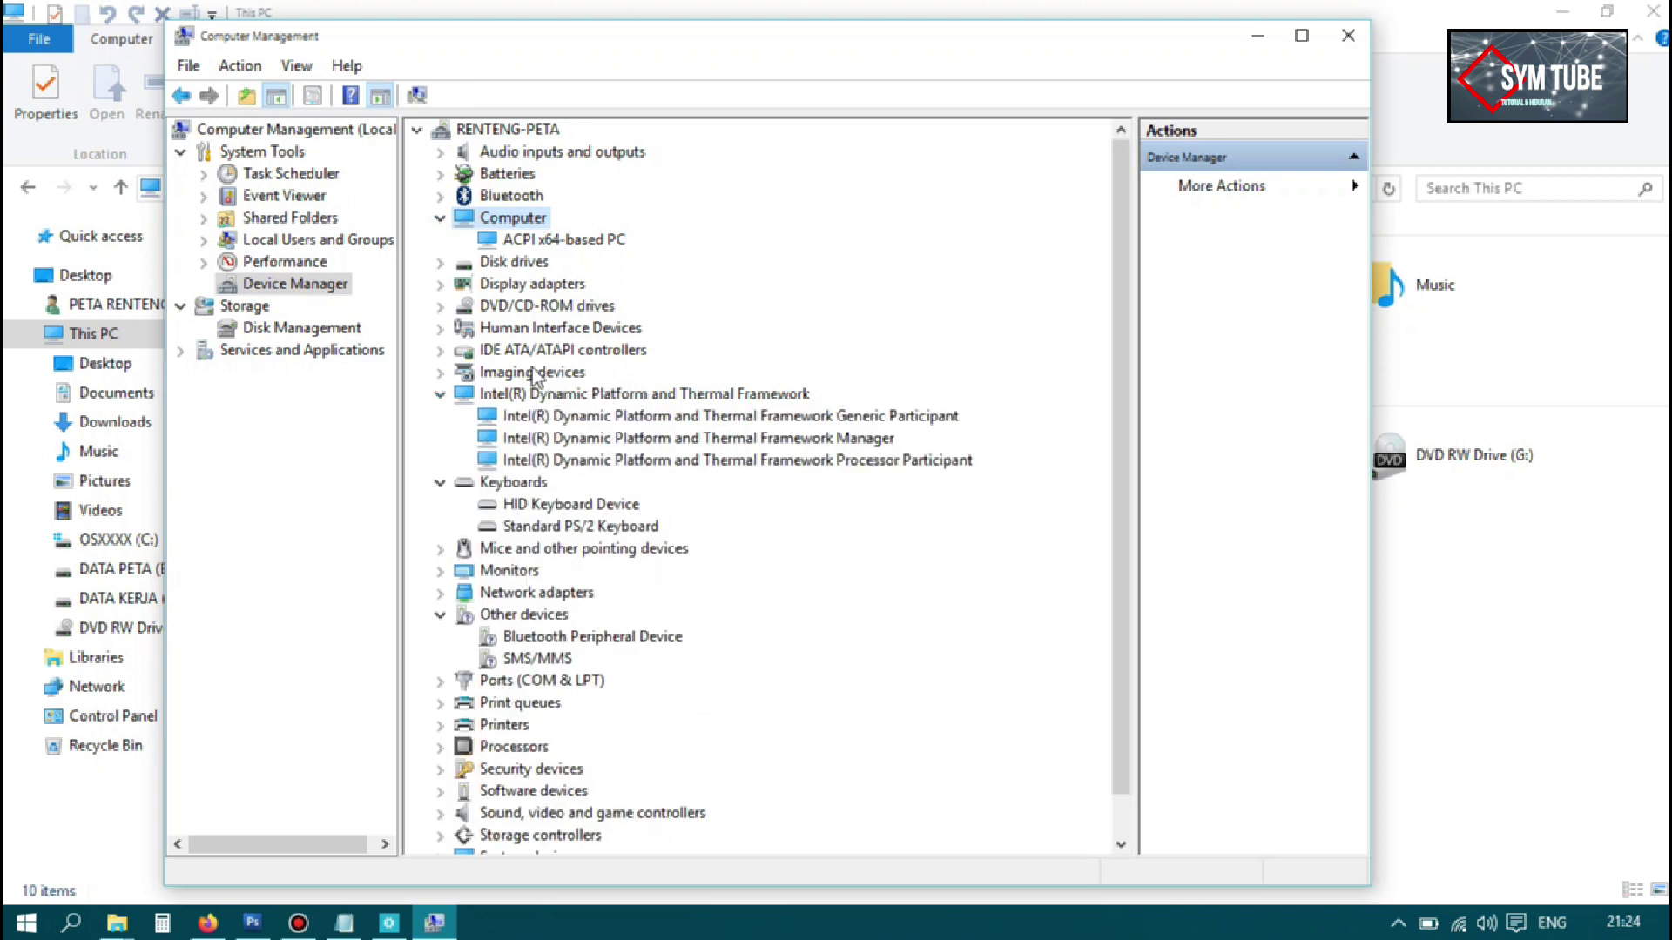
pyautogui.click(440, 395)
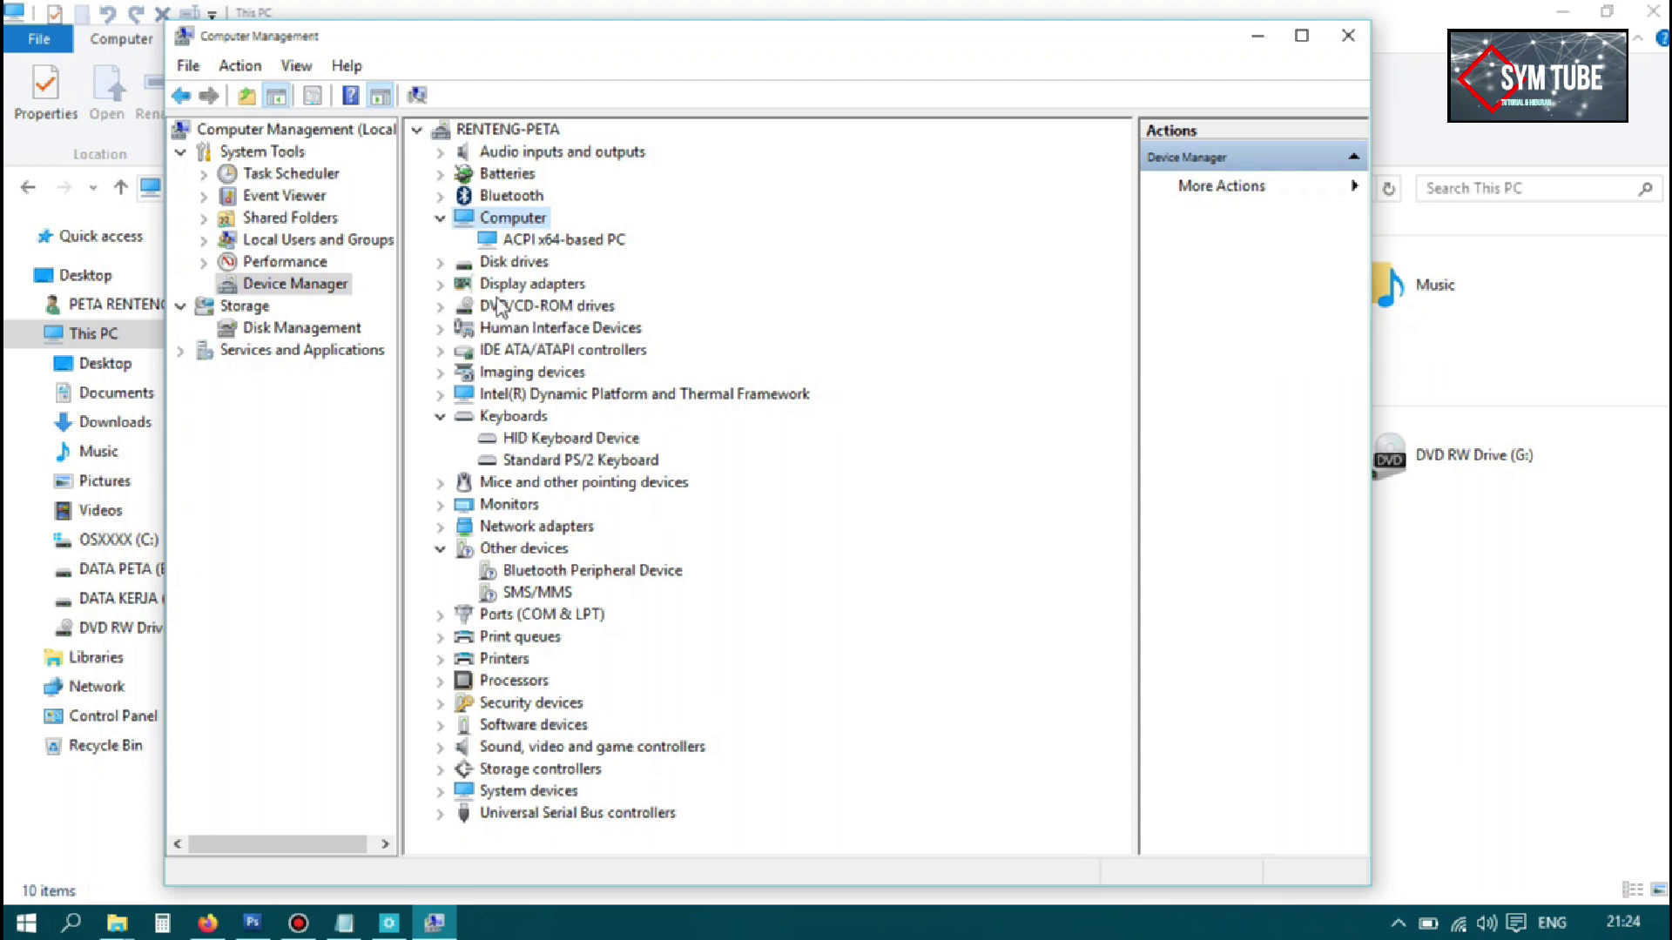
pyautogui.click(441, 284)
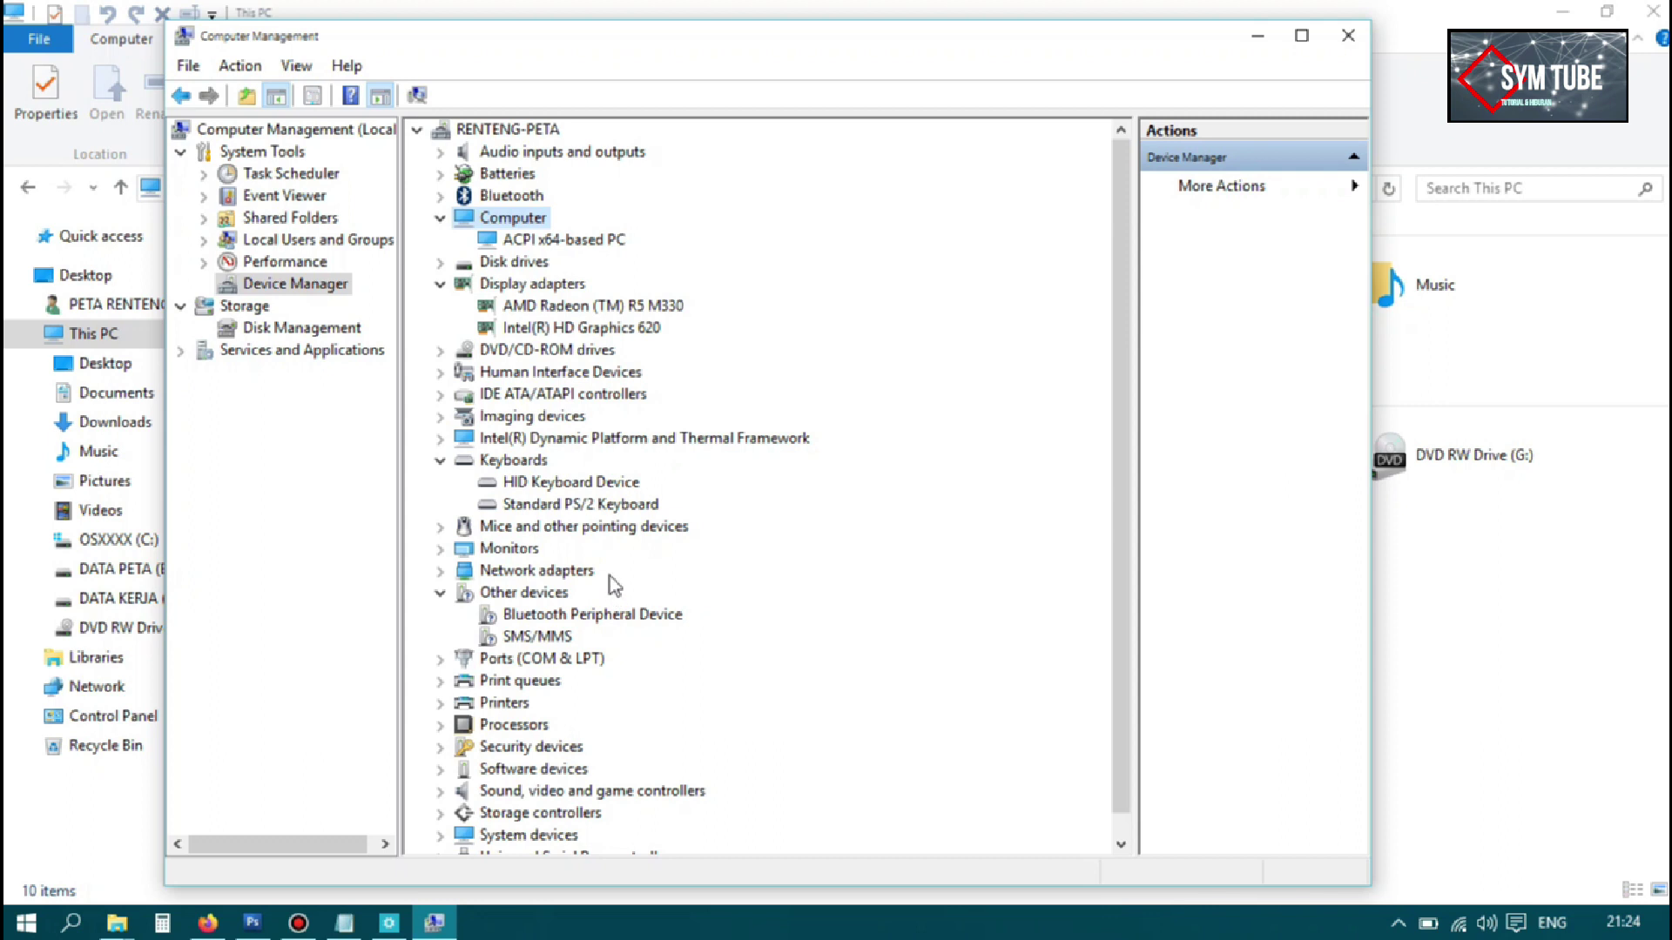
pyautogui.click(440, 572)
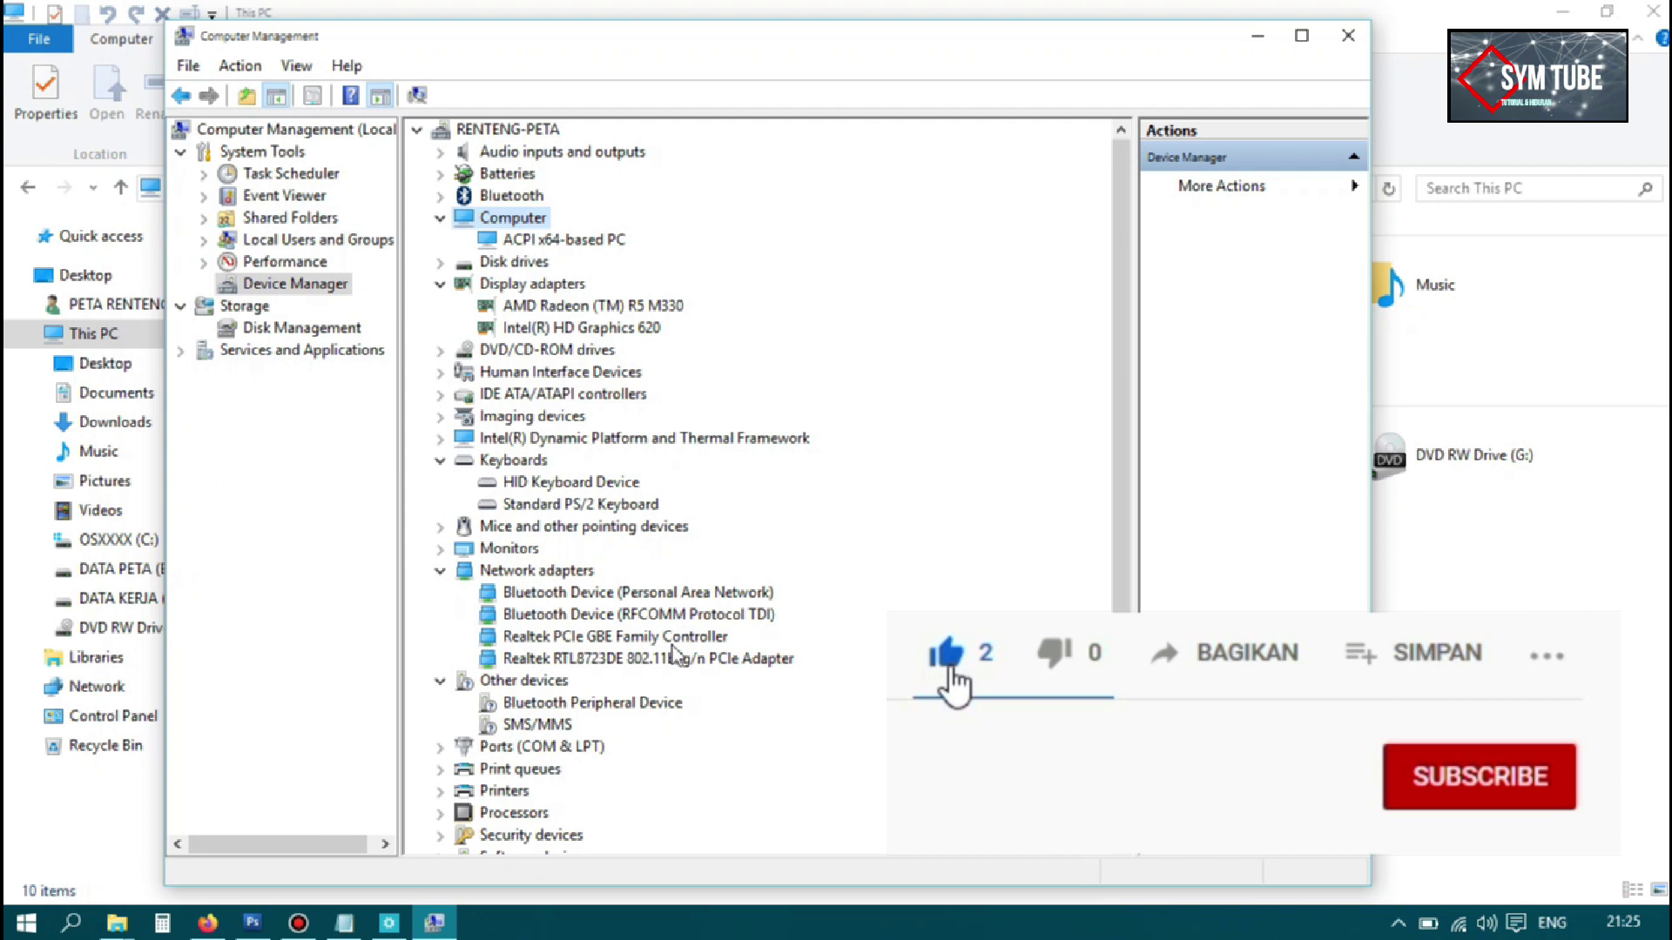
# Collapse the Computer, Display adapters, Keyboards and Network adapters categories, then close Computer Management and return to the desktop
pyautogui.click(446, 218)
pyautogui.click(440, 262)
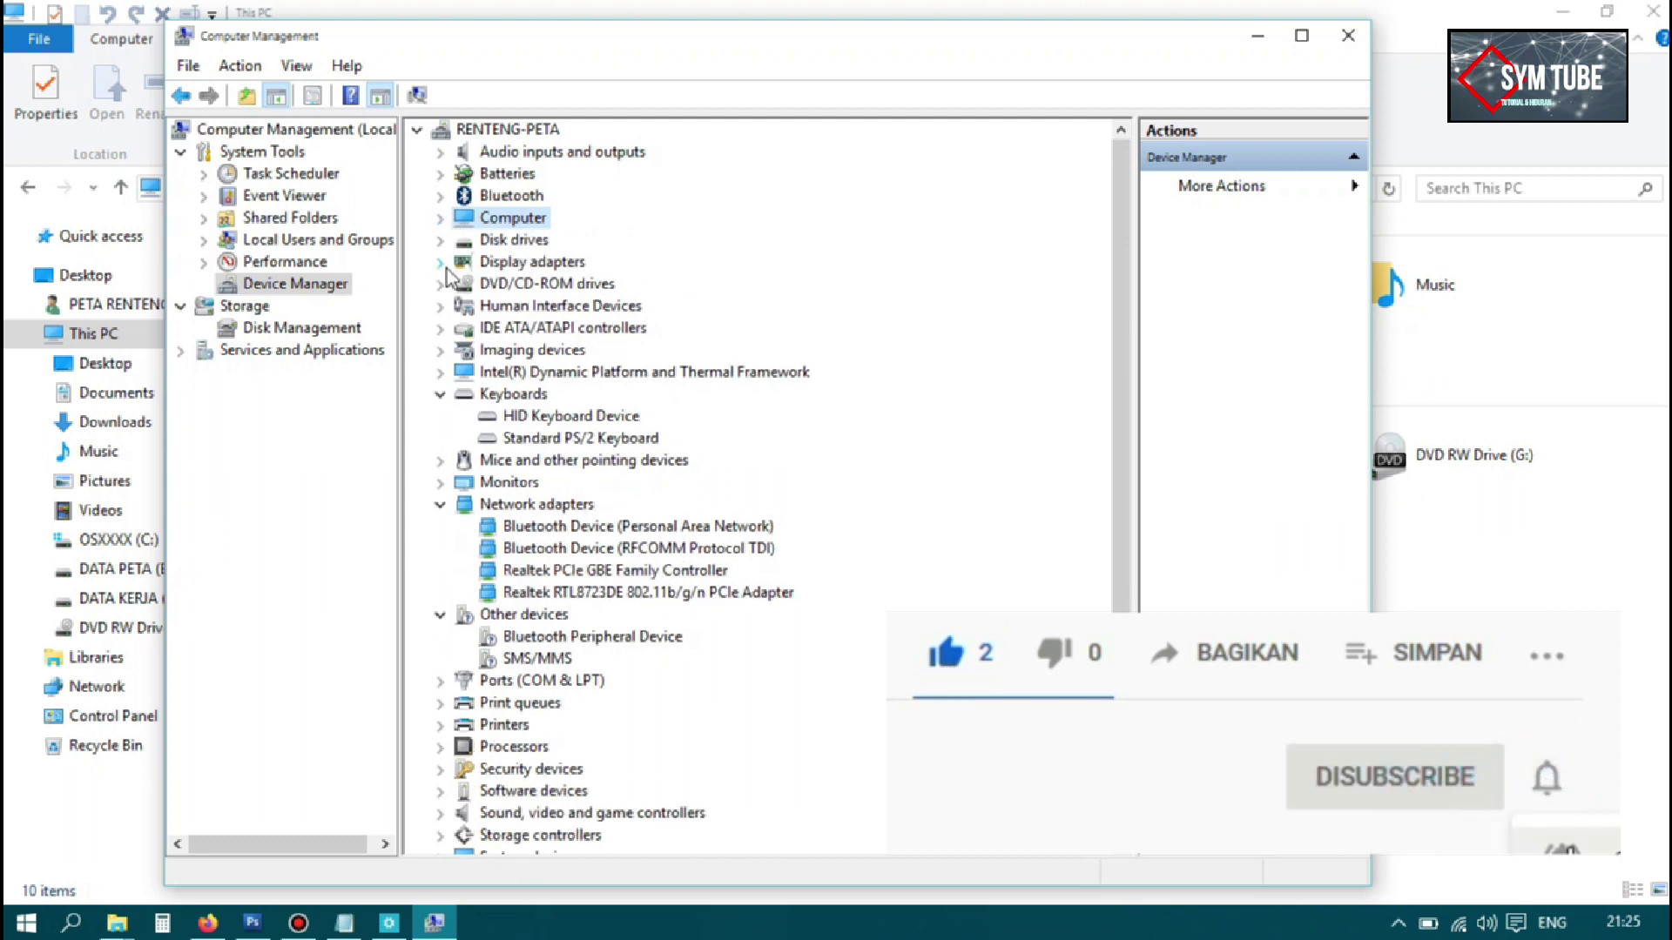
pyautogui.click(440, 394)
pyautogui.click(439, 461)
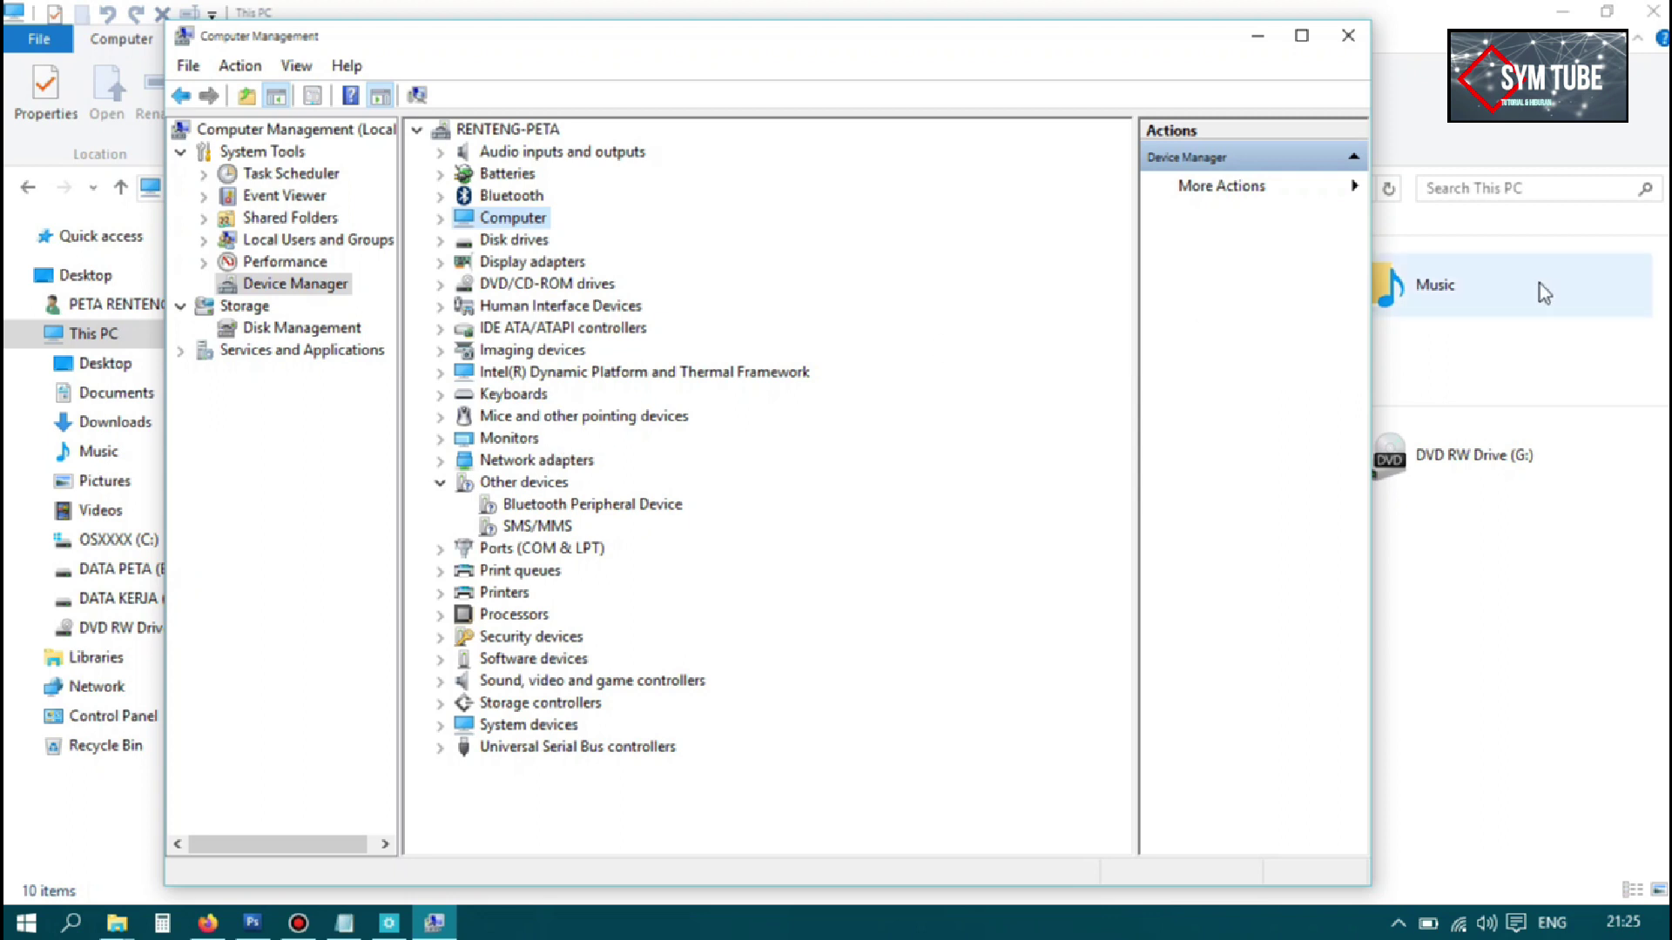
pyautogui.click(1348, 35)
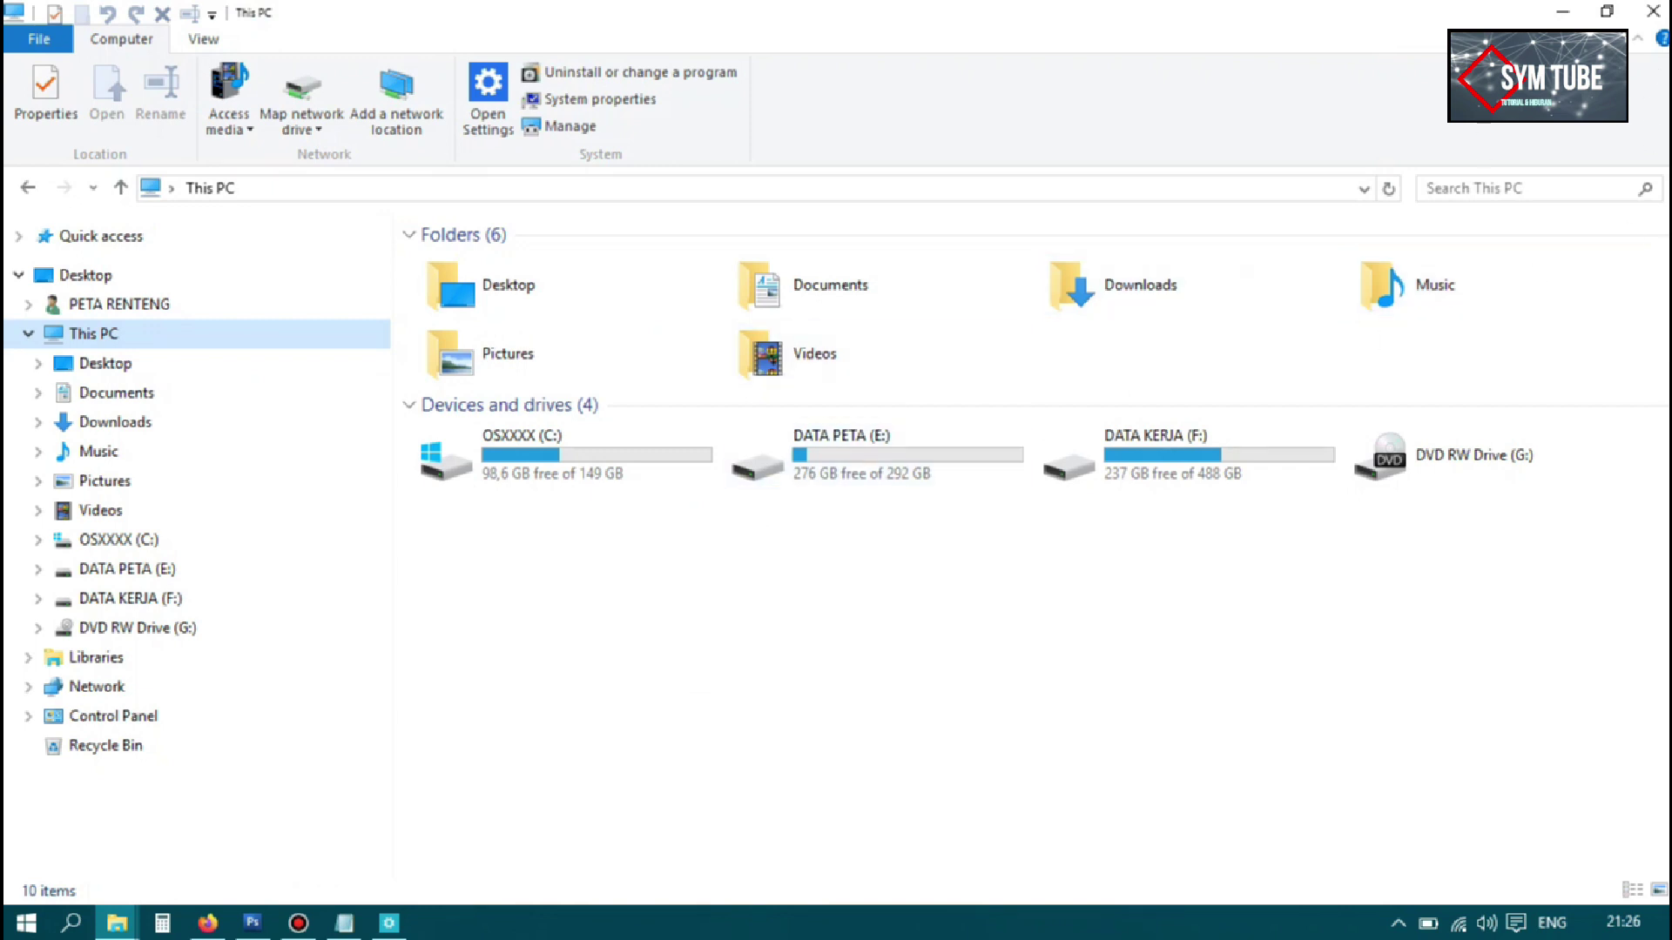
pyautogui.press('super+d')
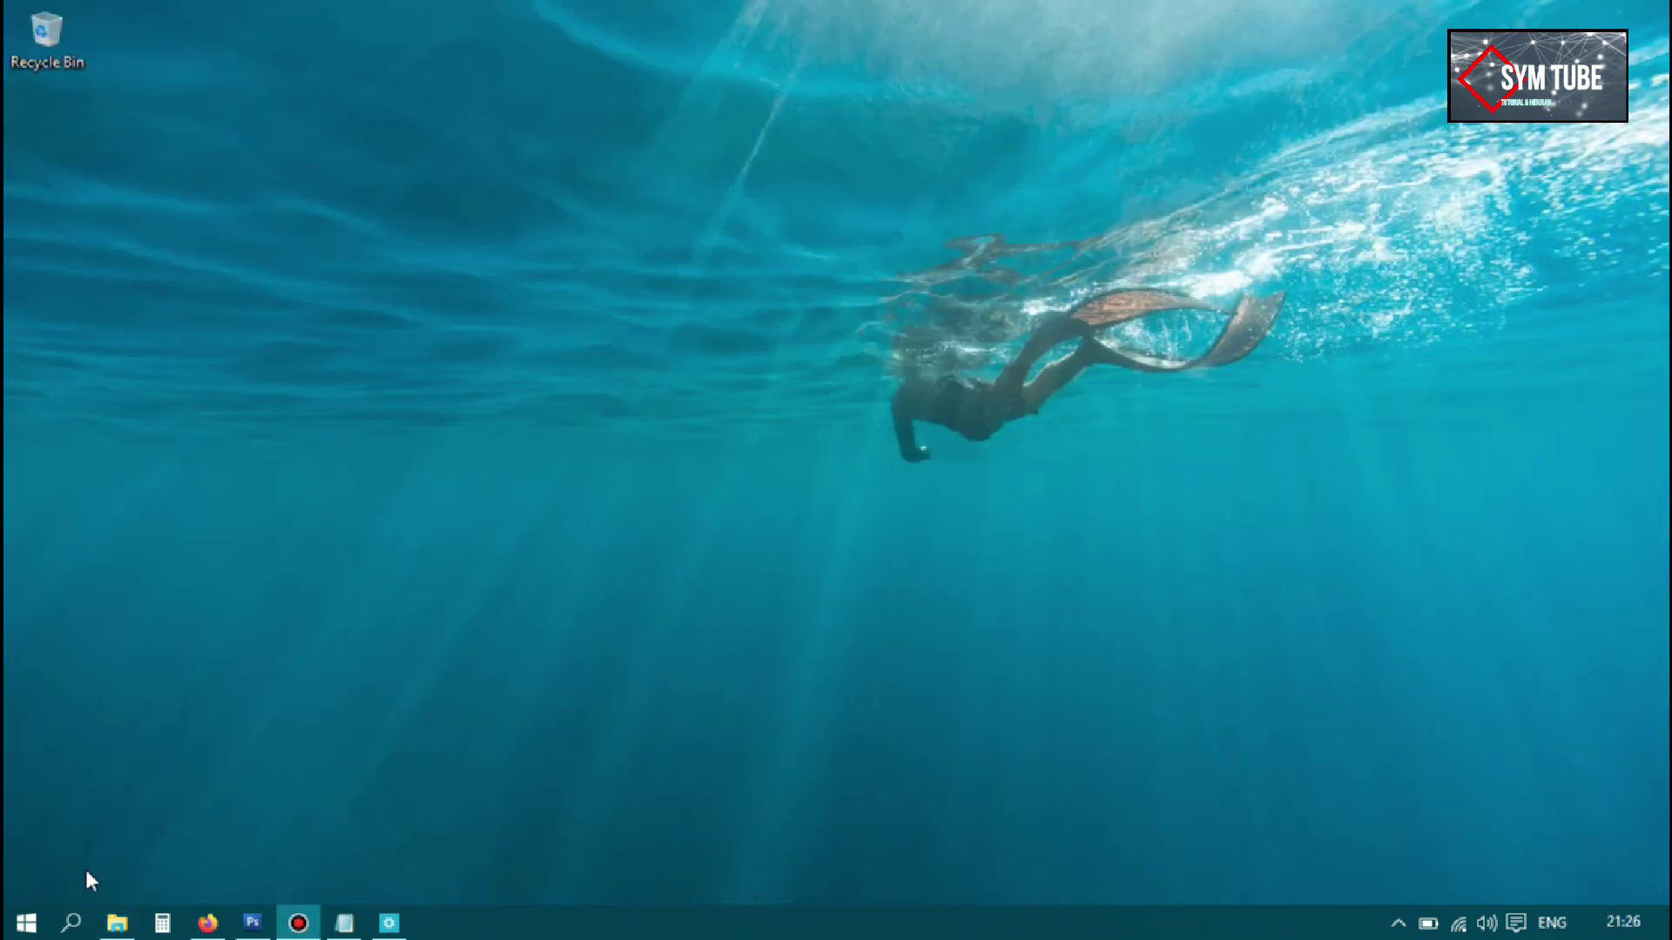
# Open Windows Settings and view the Windows Update and Windows Defender pages under Update & Security
pyautogui.rightClick(30, 924)
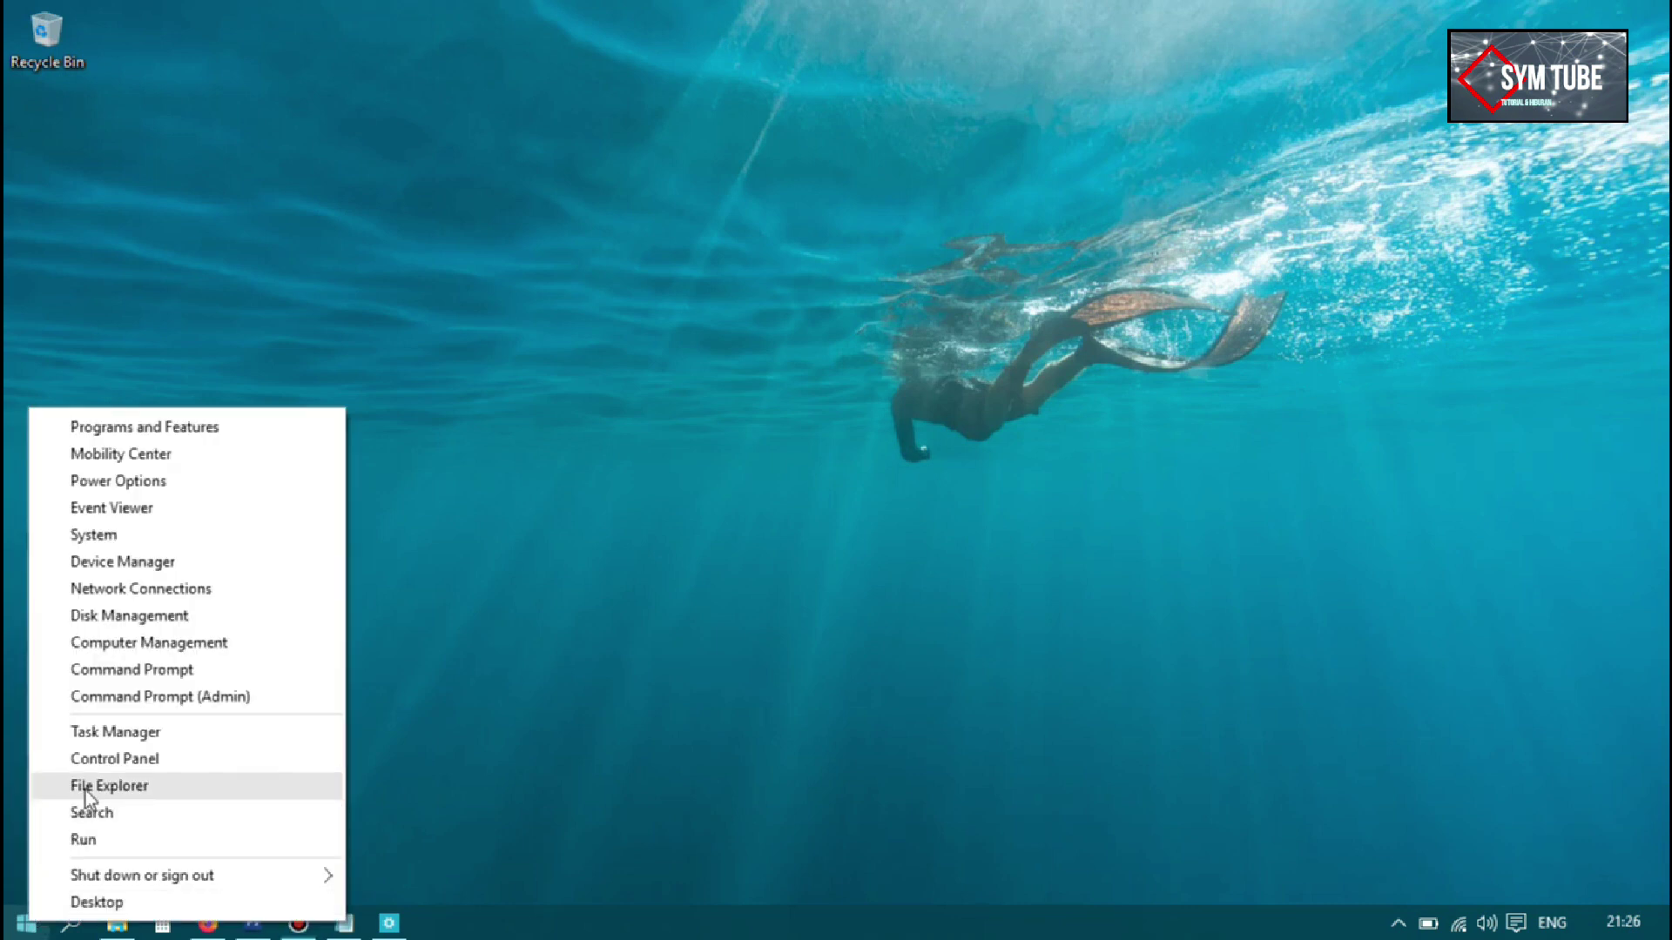
pyautogui.click(531, 483)
pyautogui.click(26, 923)
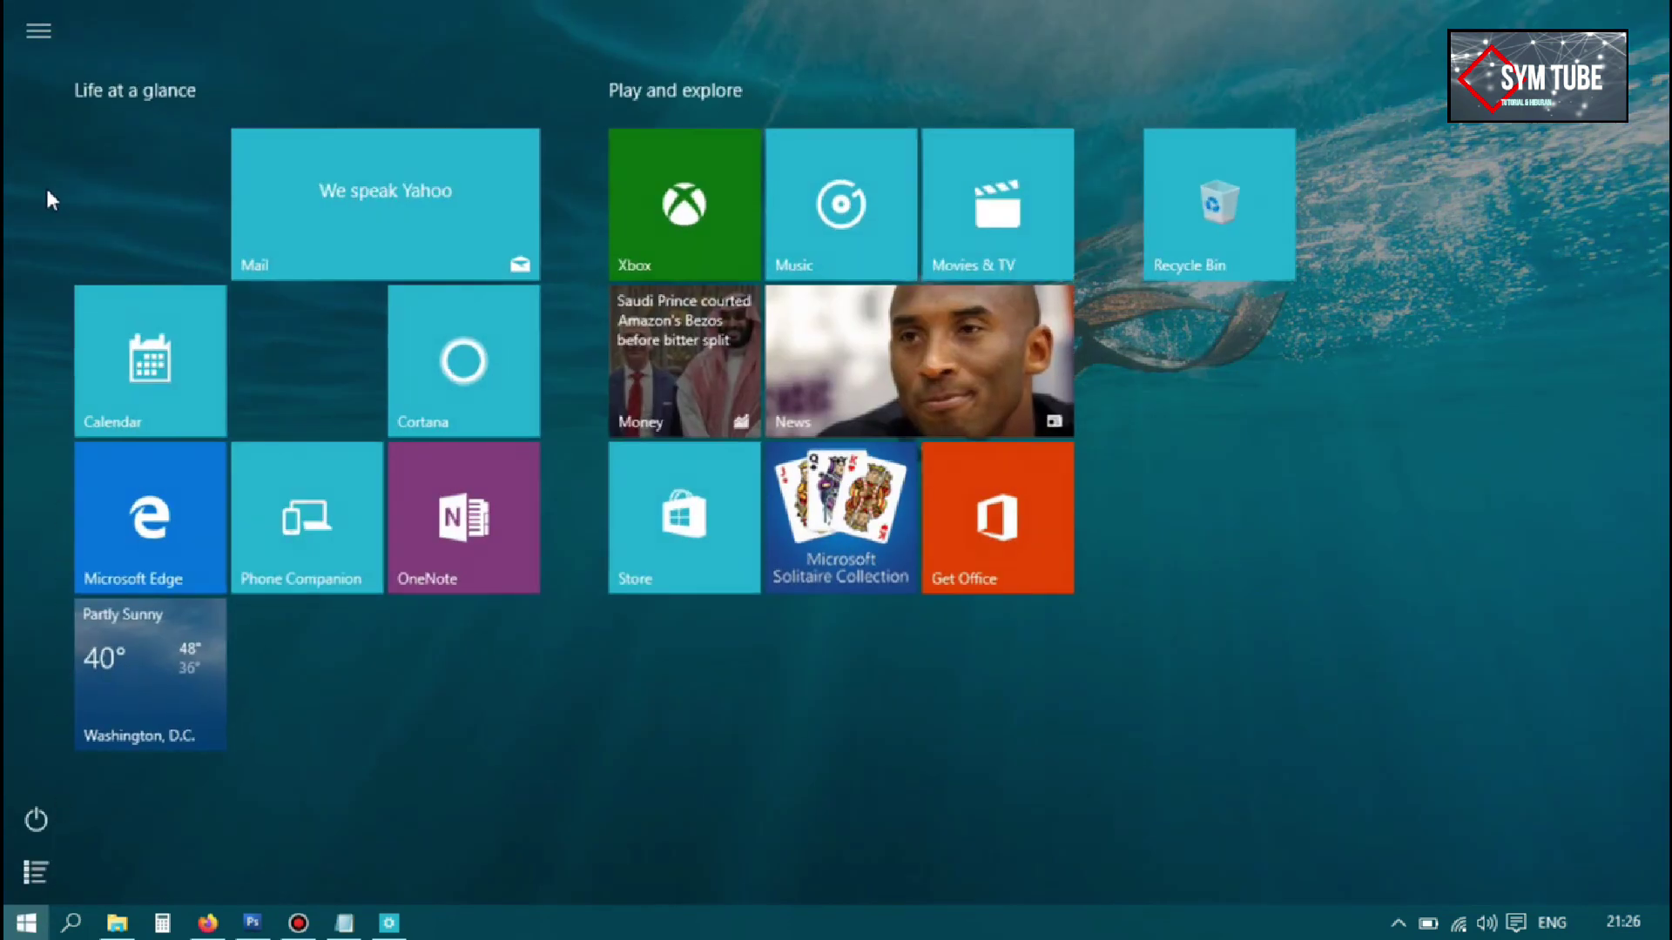
pyautogui.click(30, 33)
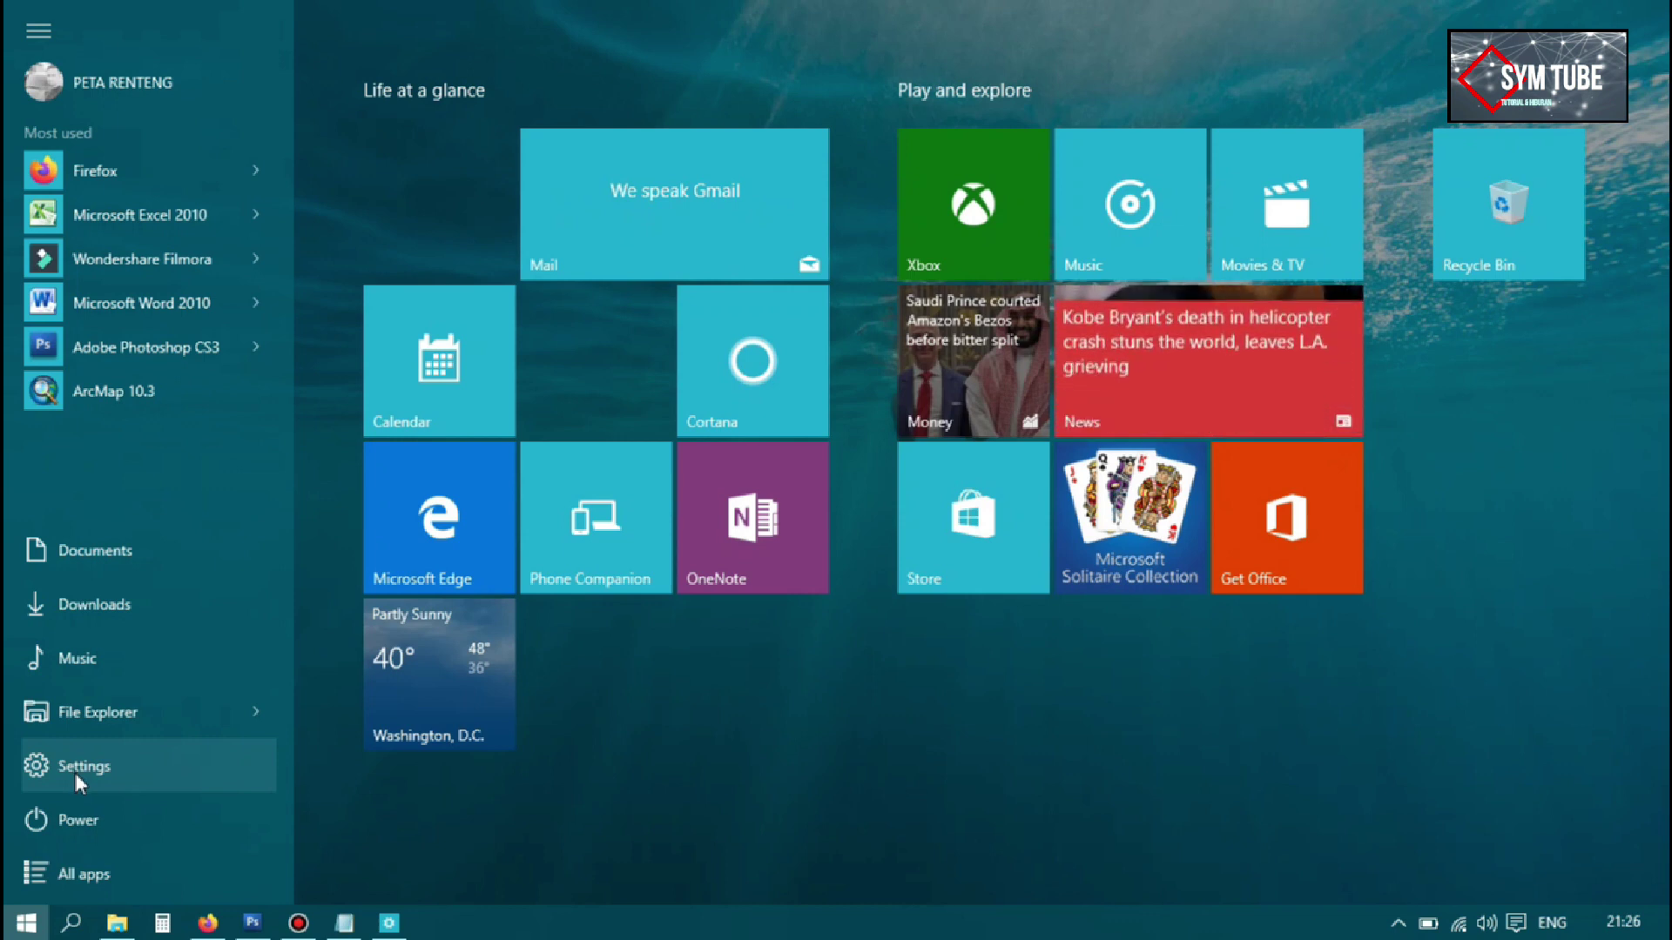
pyautogui.click(76, 775)
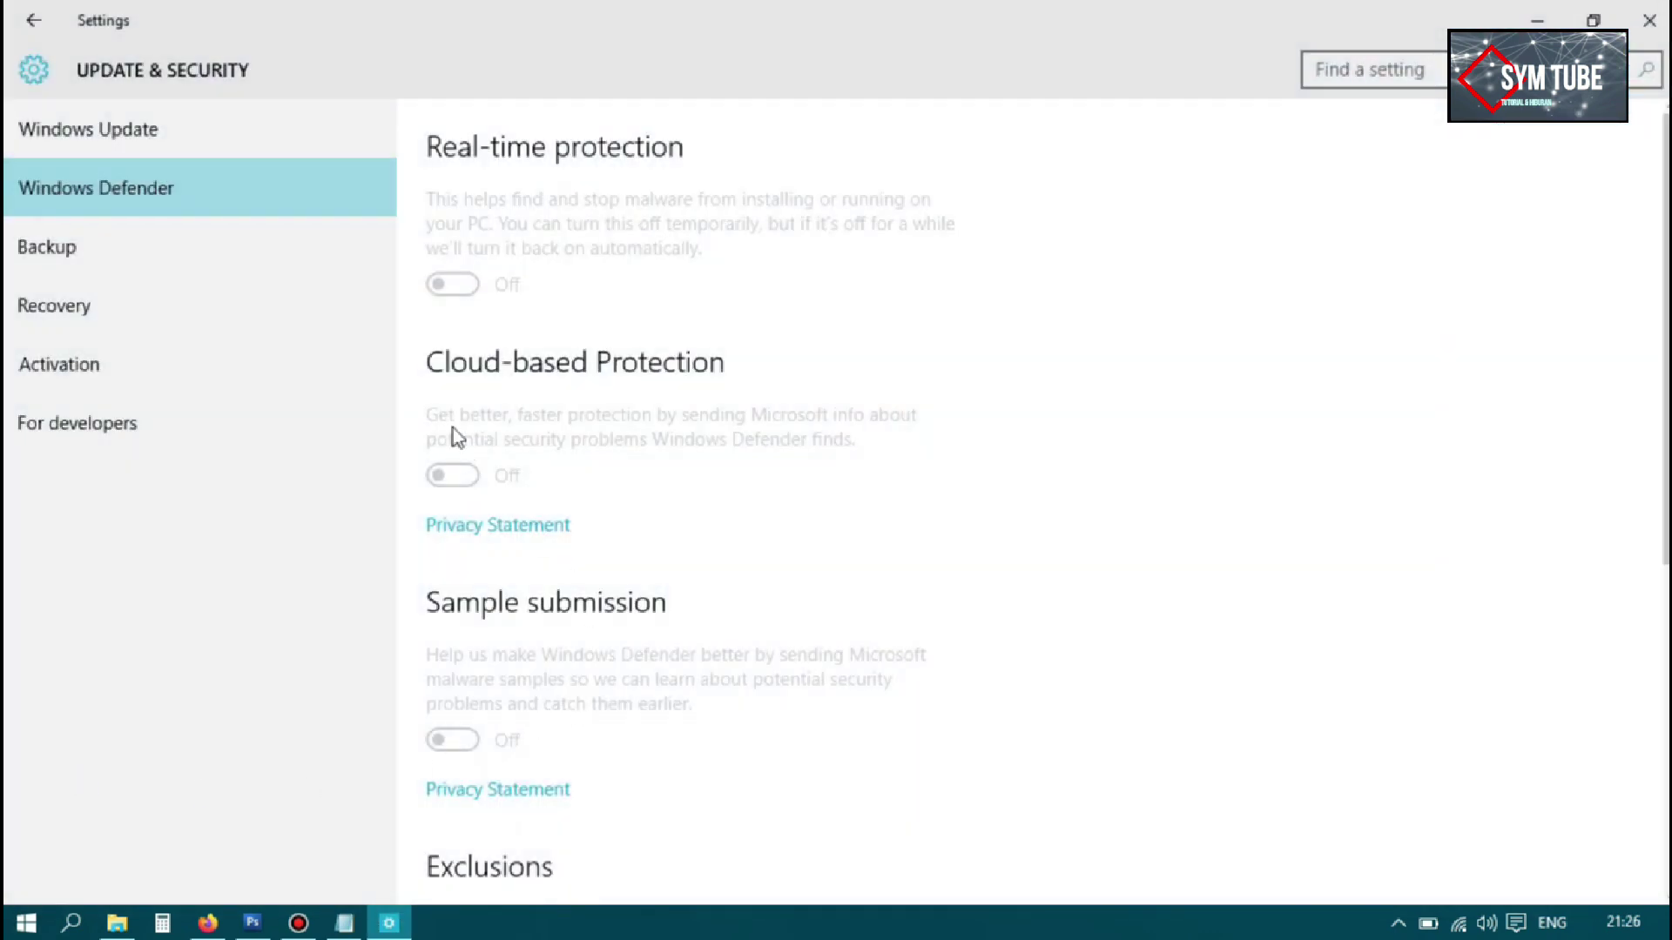
pyautogui.click(123, 138)
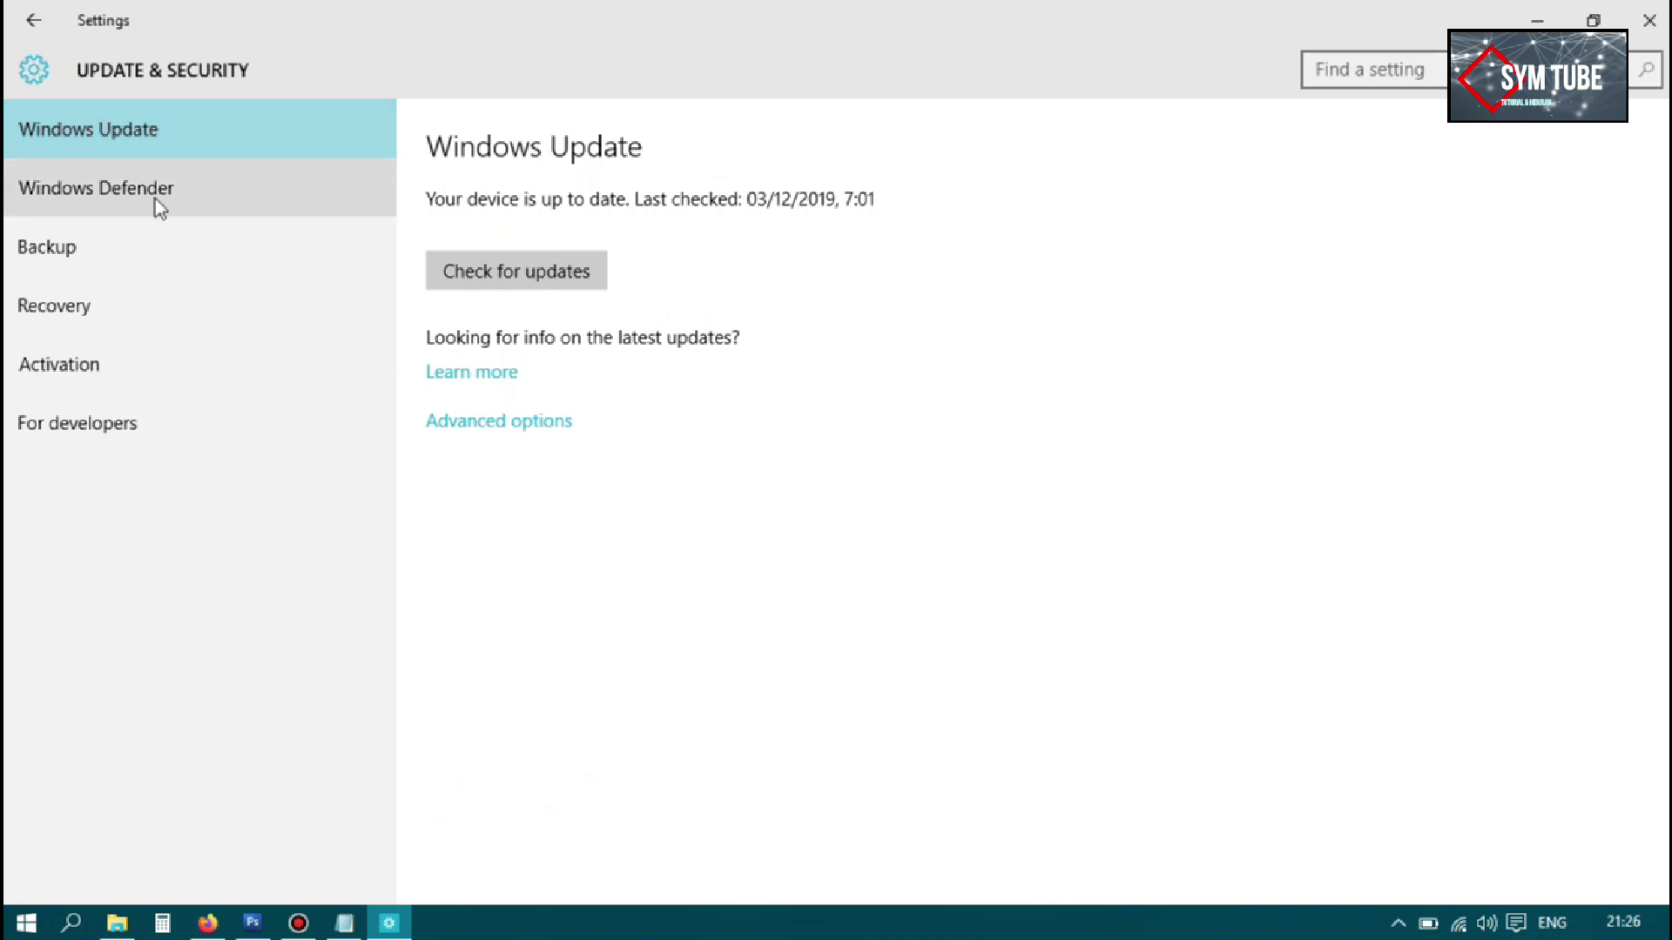
pyautogui.click(107, 197)
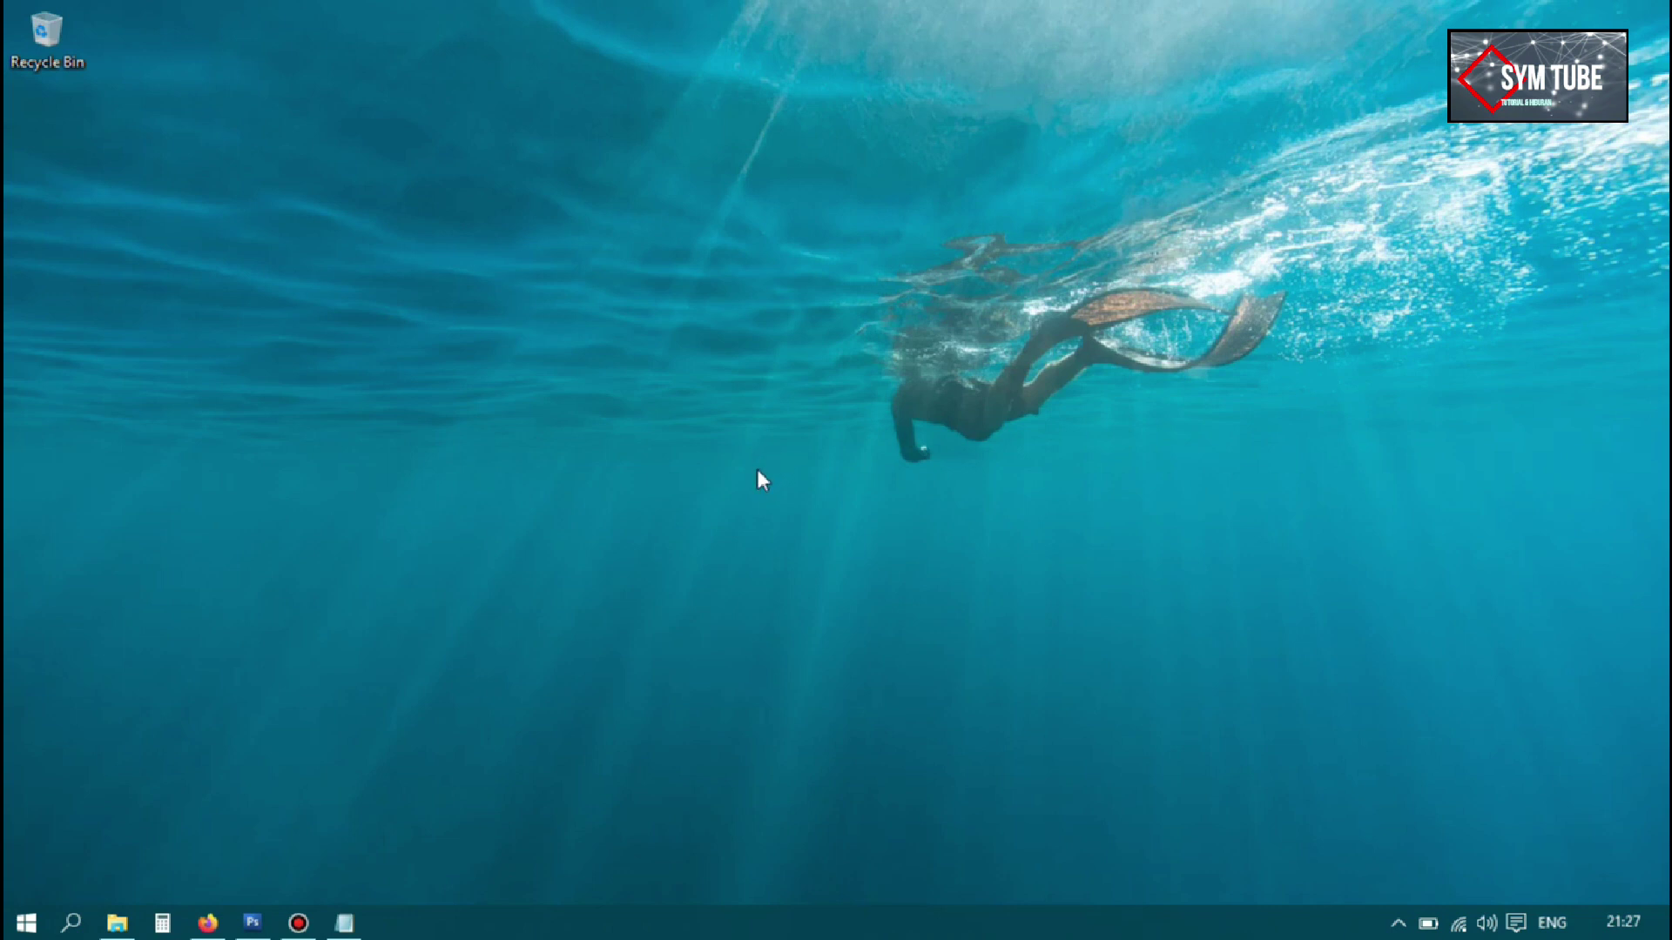
# Open Control Panel by way of File Explorer
pyautogui.rightClick(588, 321)
pyautogui.click(640, 429)
pyautogui.rightClick(24, 921)
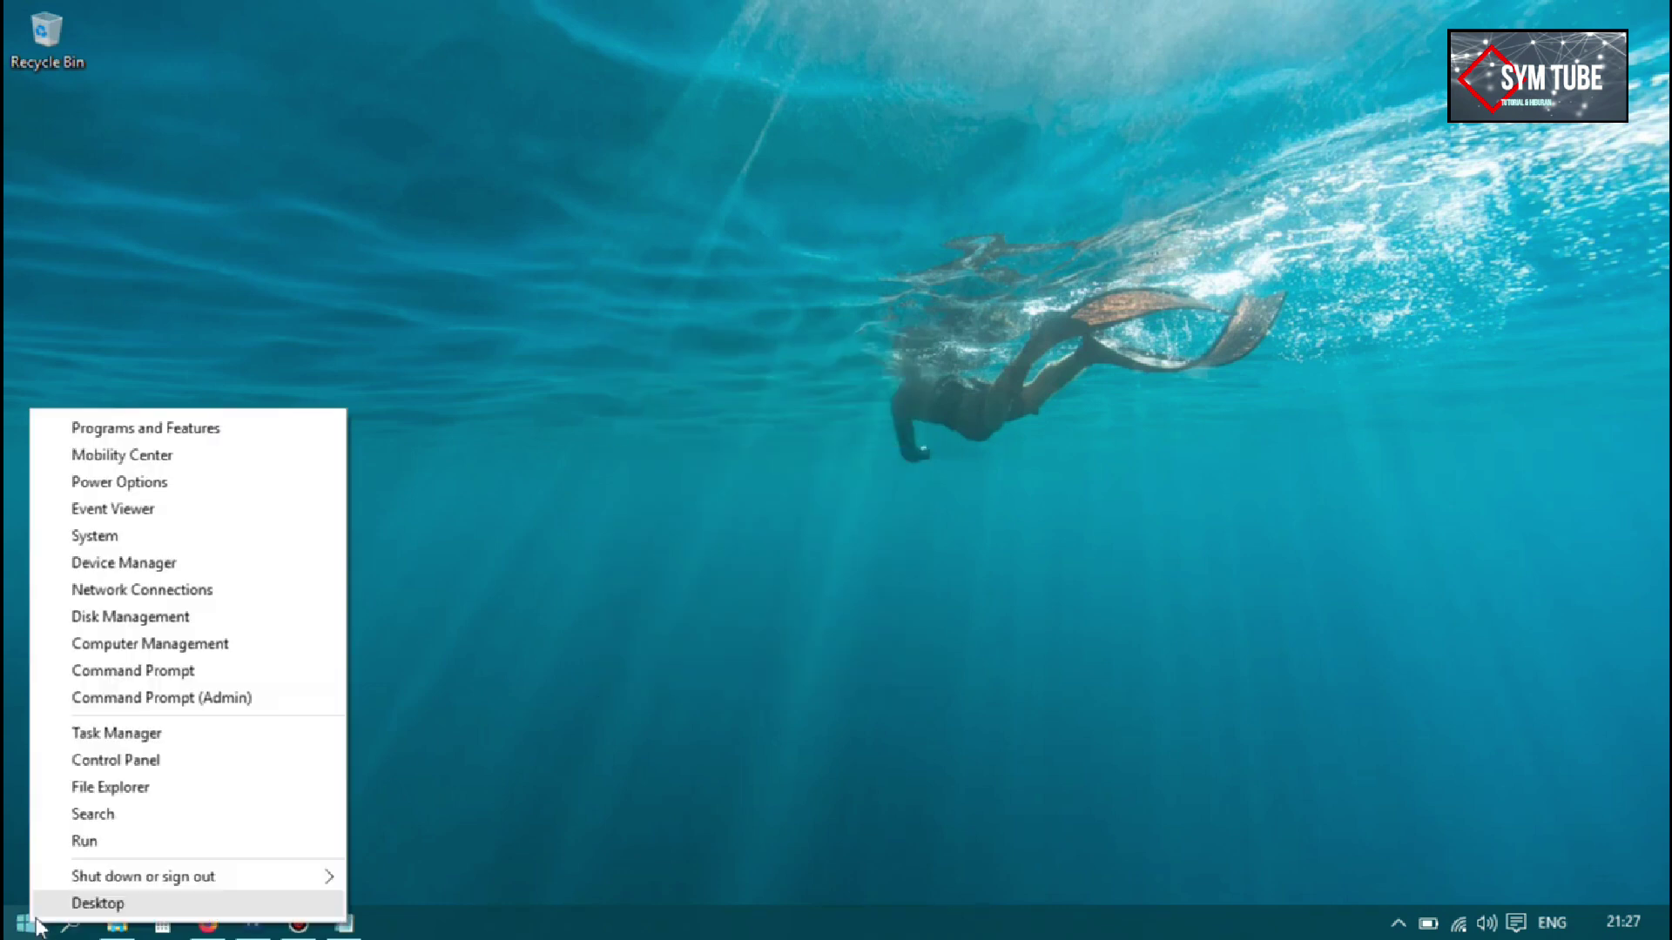
pyautogui.moveTo(72, 862)
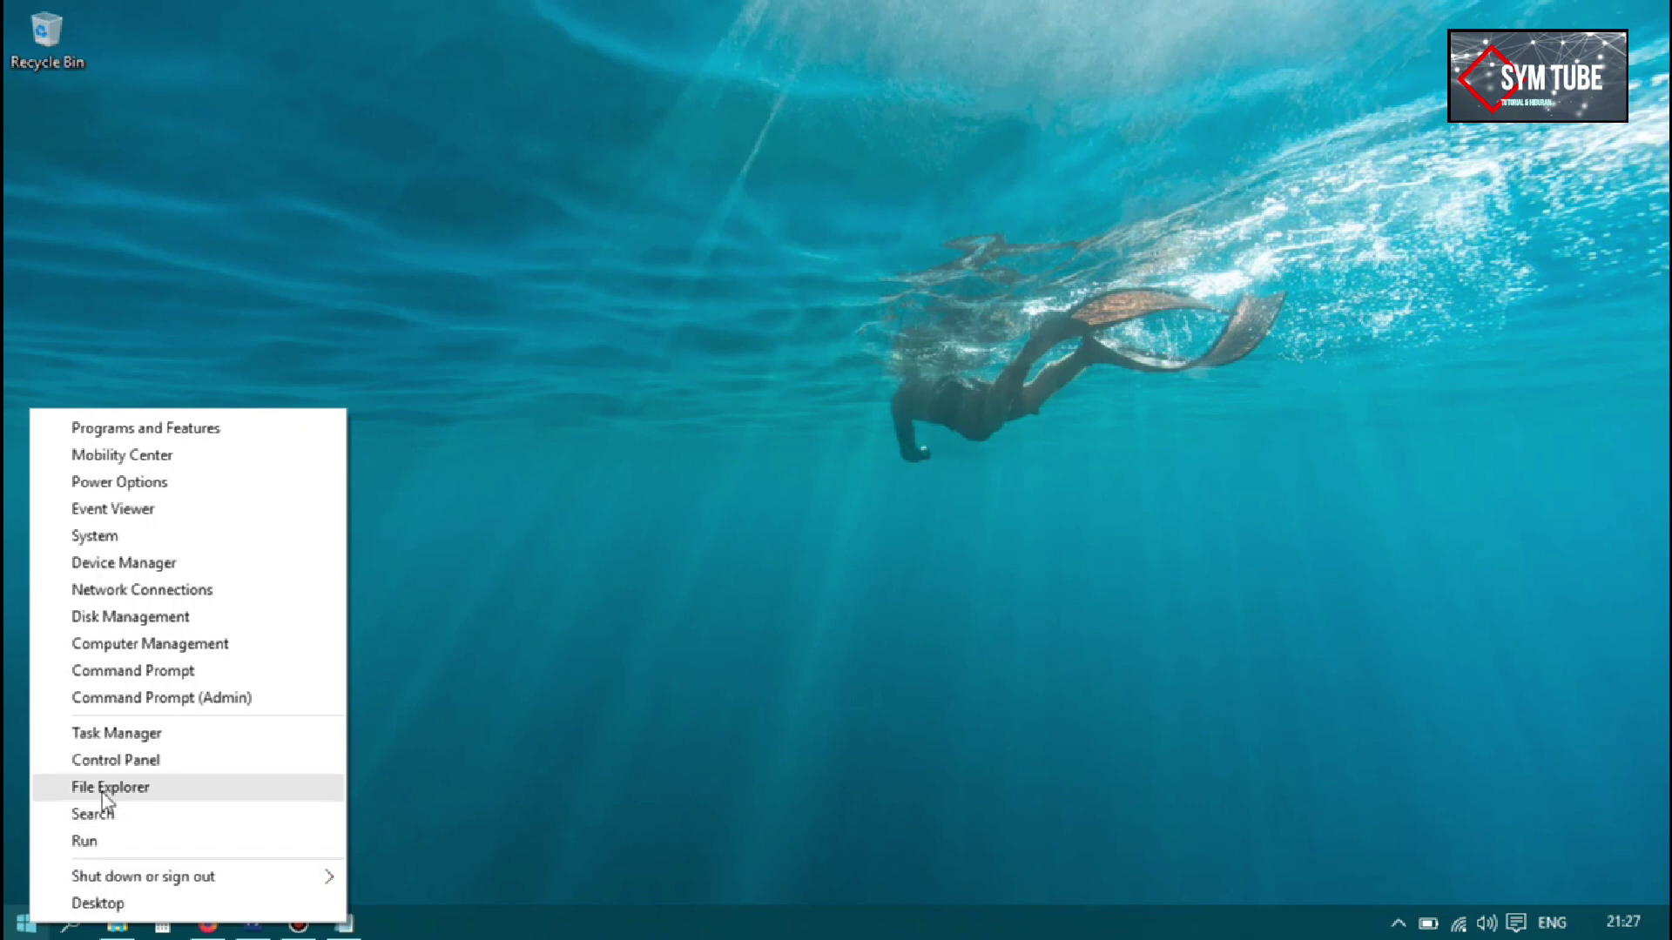
pyautogui.click(101, 787)
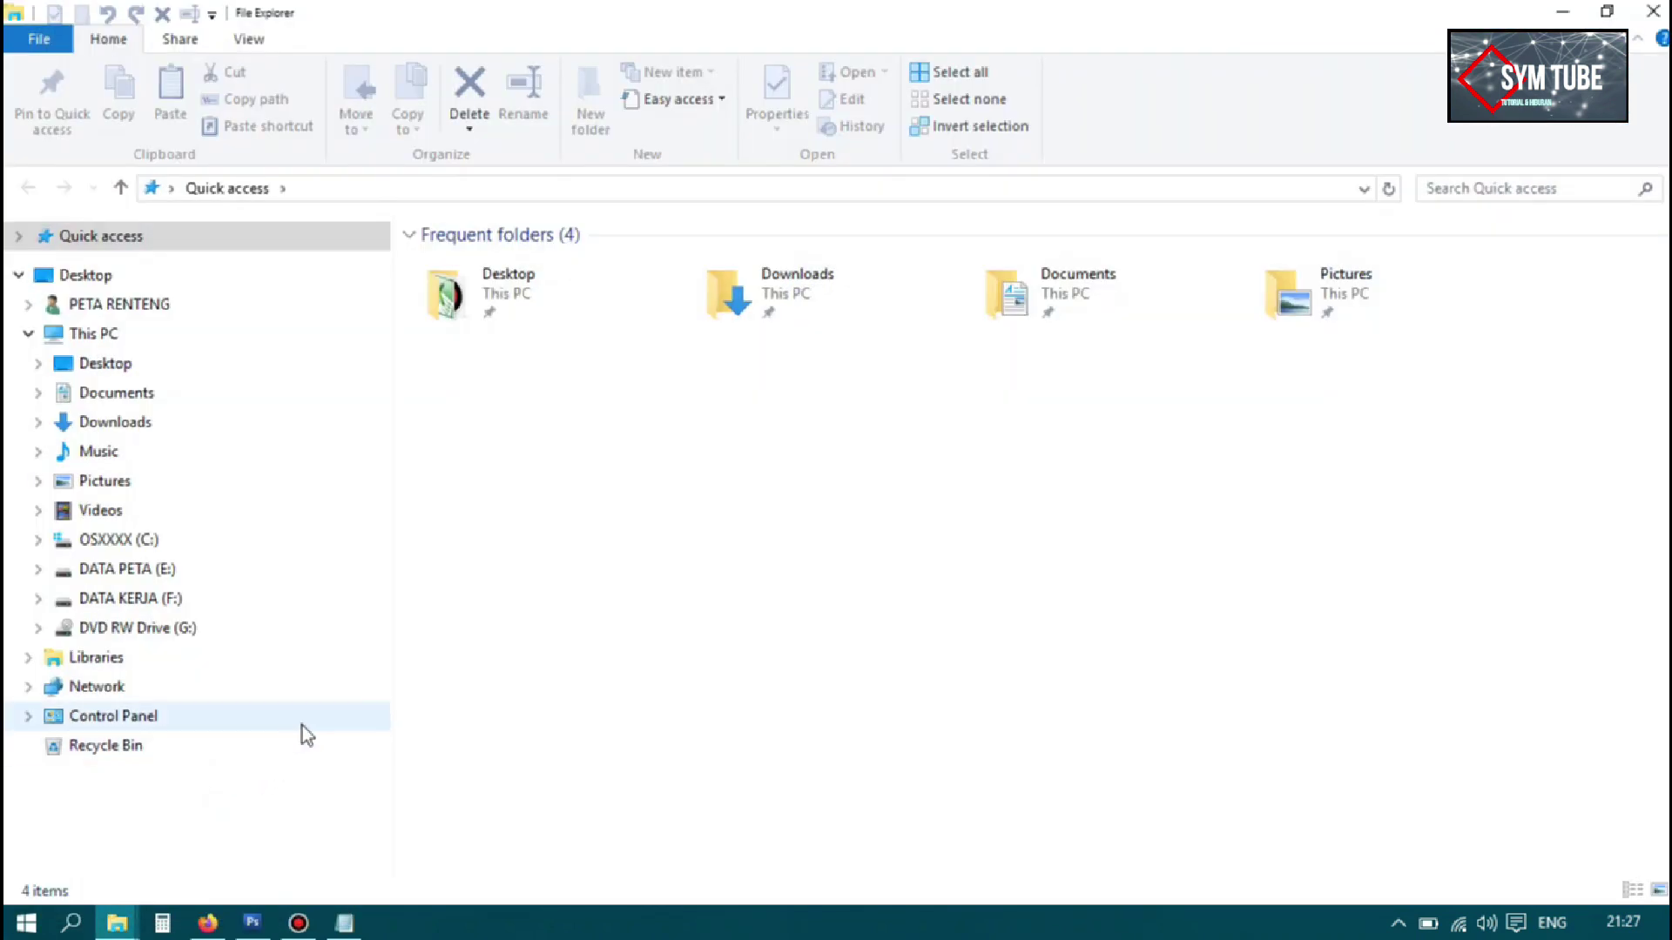
pyautogui.click(159, 724)
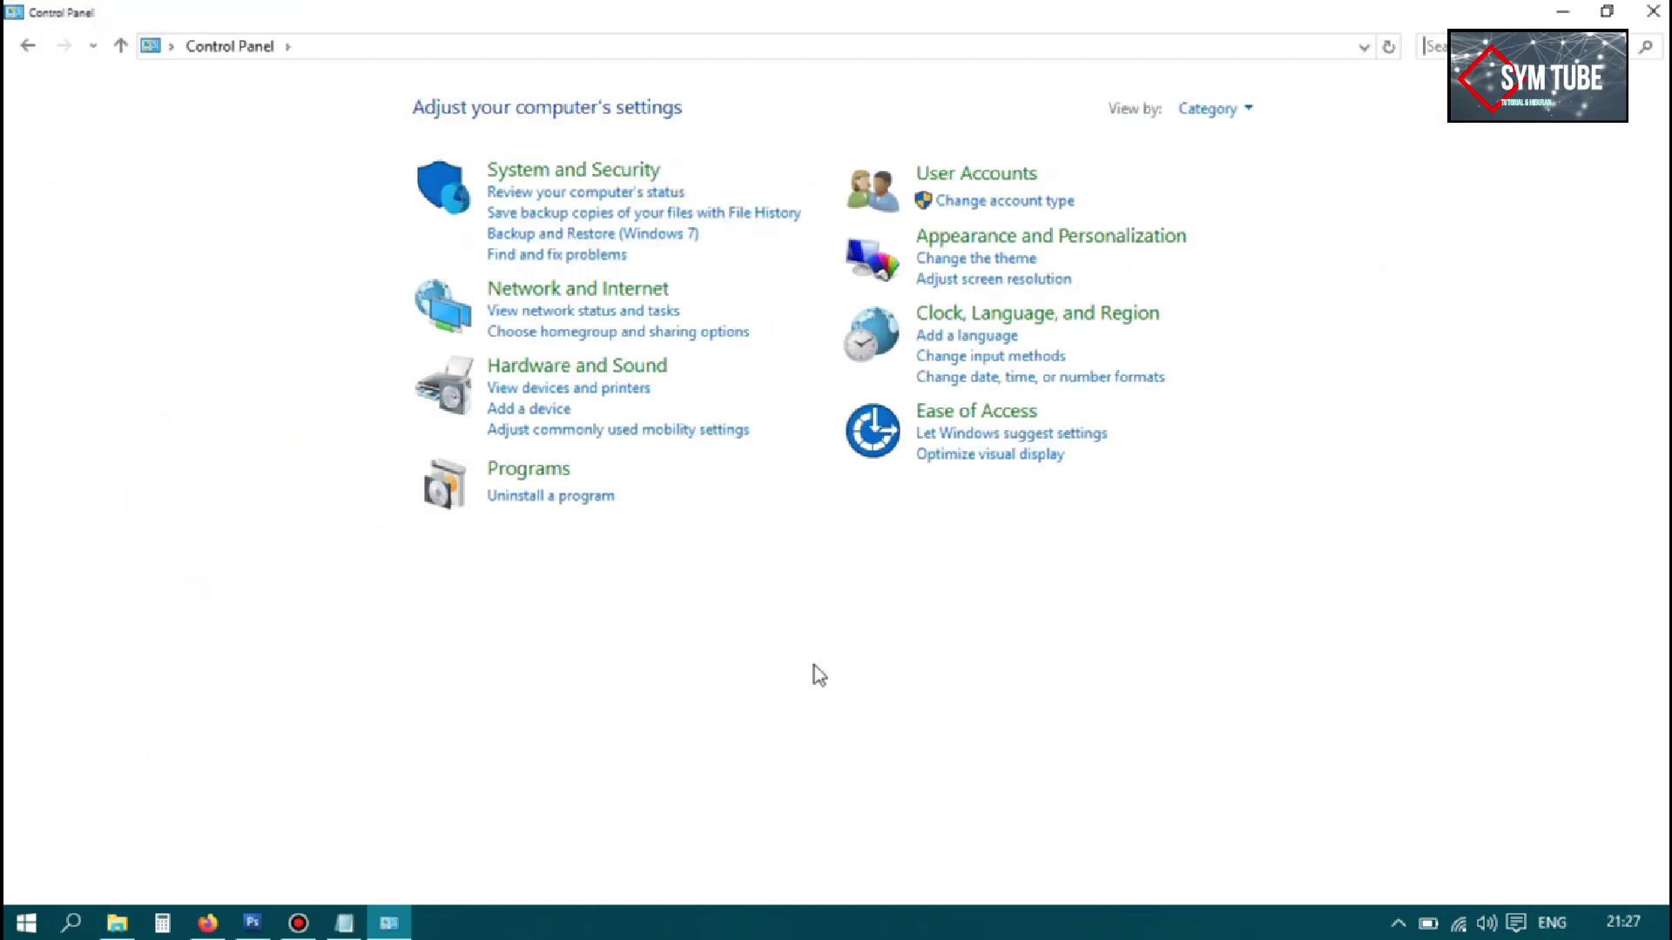
# Open the Windows Firewall settings for customizing each type of network under System and Security
pyautogui.click(584, 174)
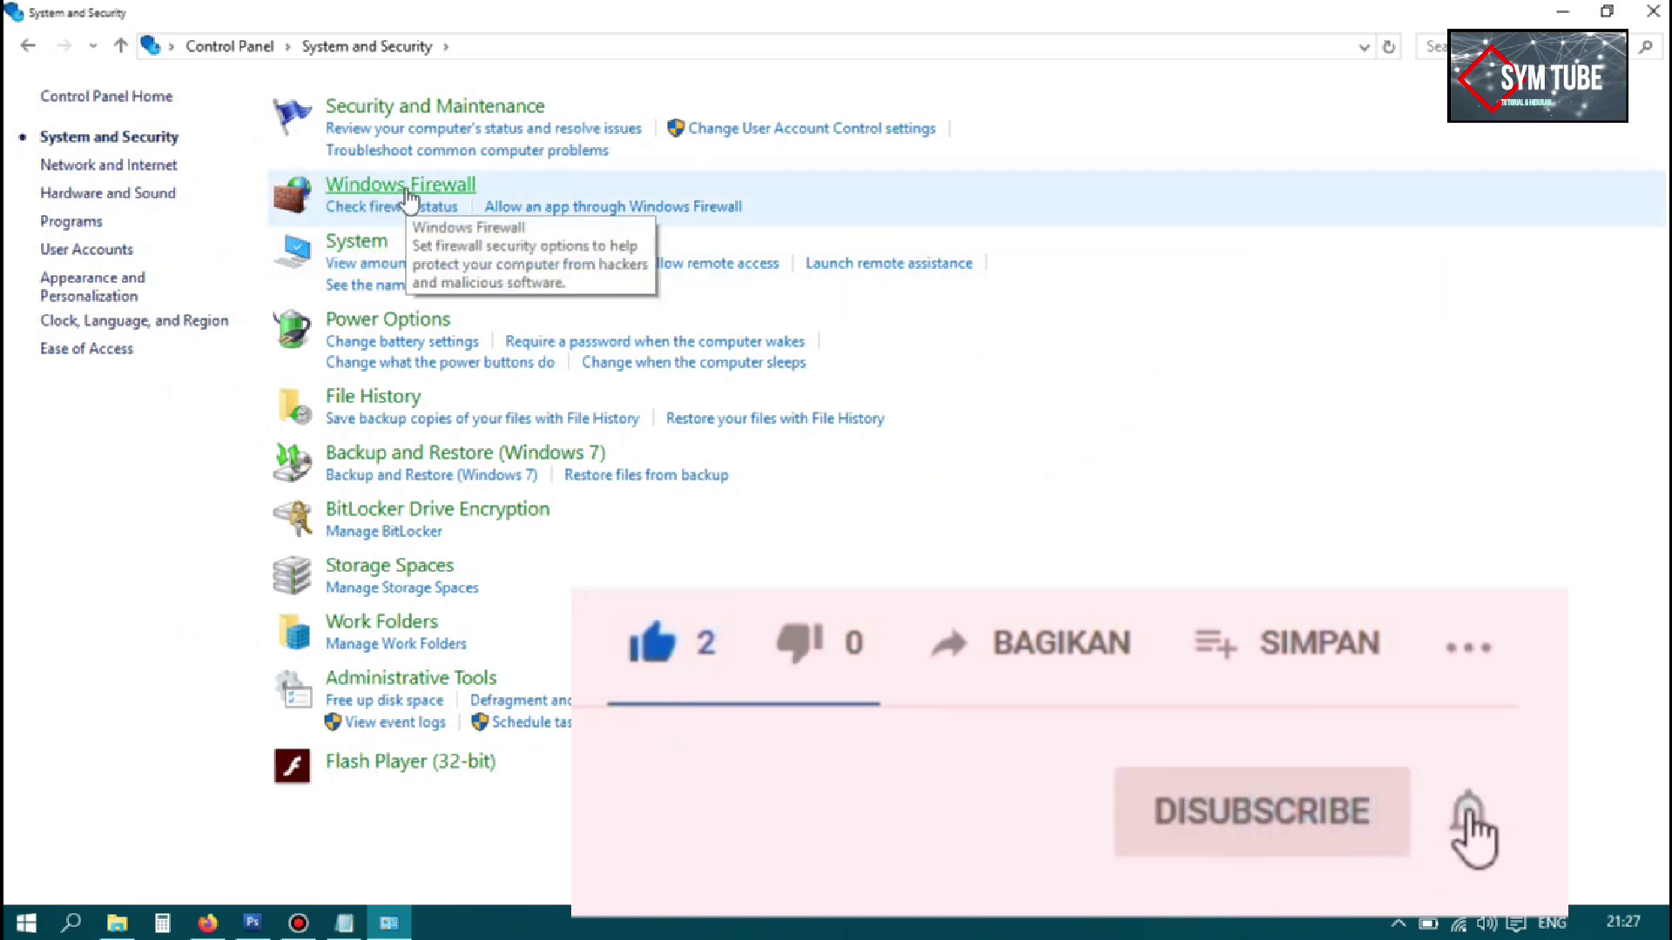
pyautogui.click(407, 197)
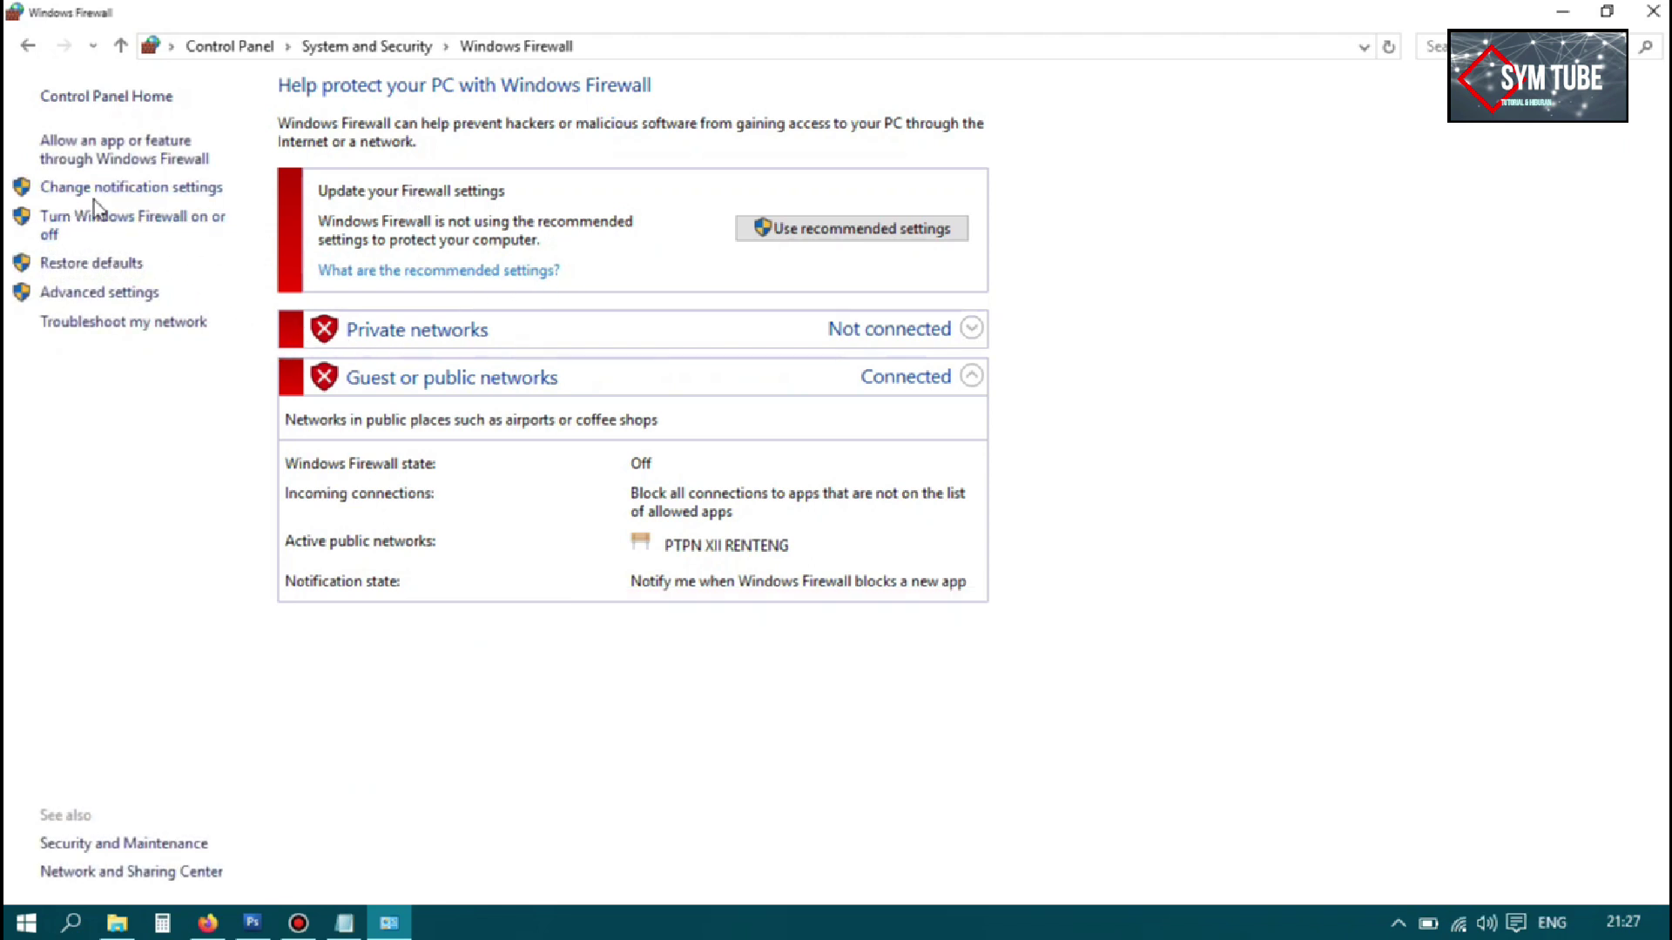
pyautogui.click(181, 193)
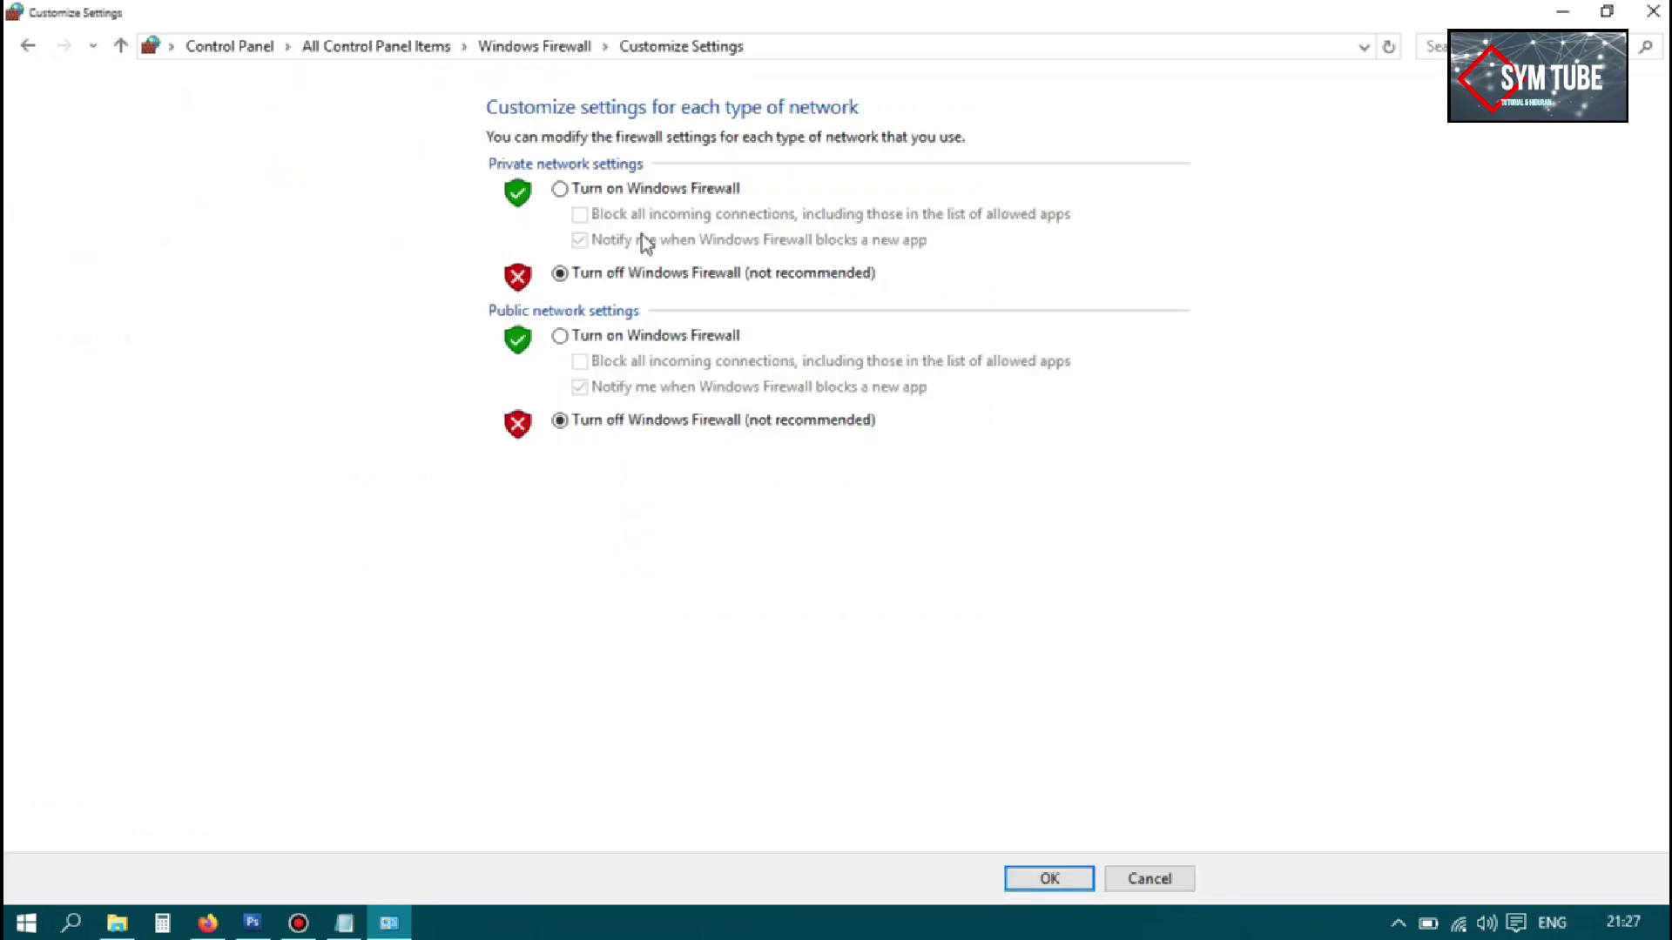
# Select the option to turn on Windows Firewall for both private and public networks
pyautogui.click(560, 189)
pyautogui.click(560, 336)
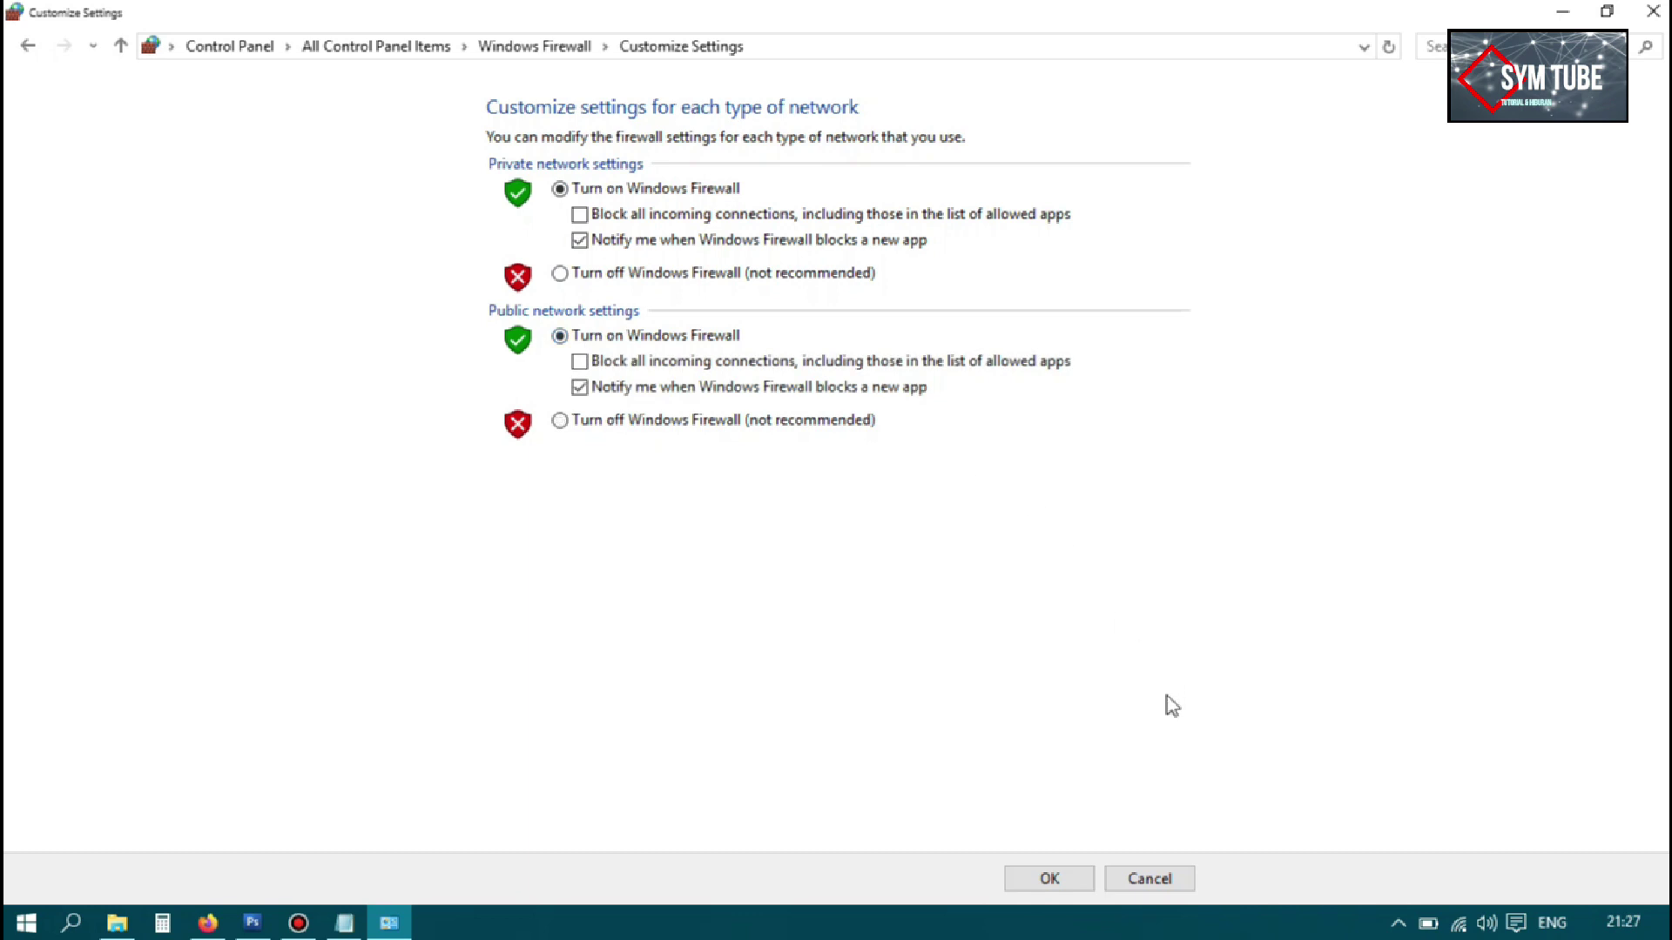
# Turn off Windows Firewall for both private and public networks and apply the settings
pyautogui.click(620, 275)
pyautogui.click(600, 426)
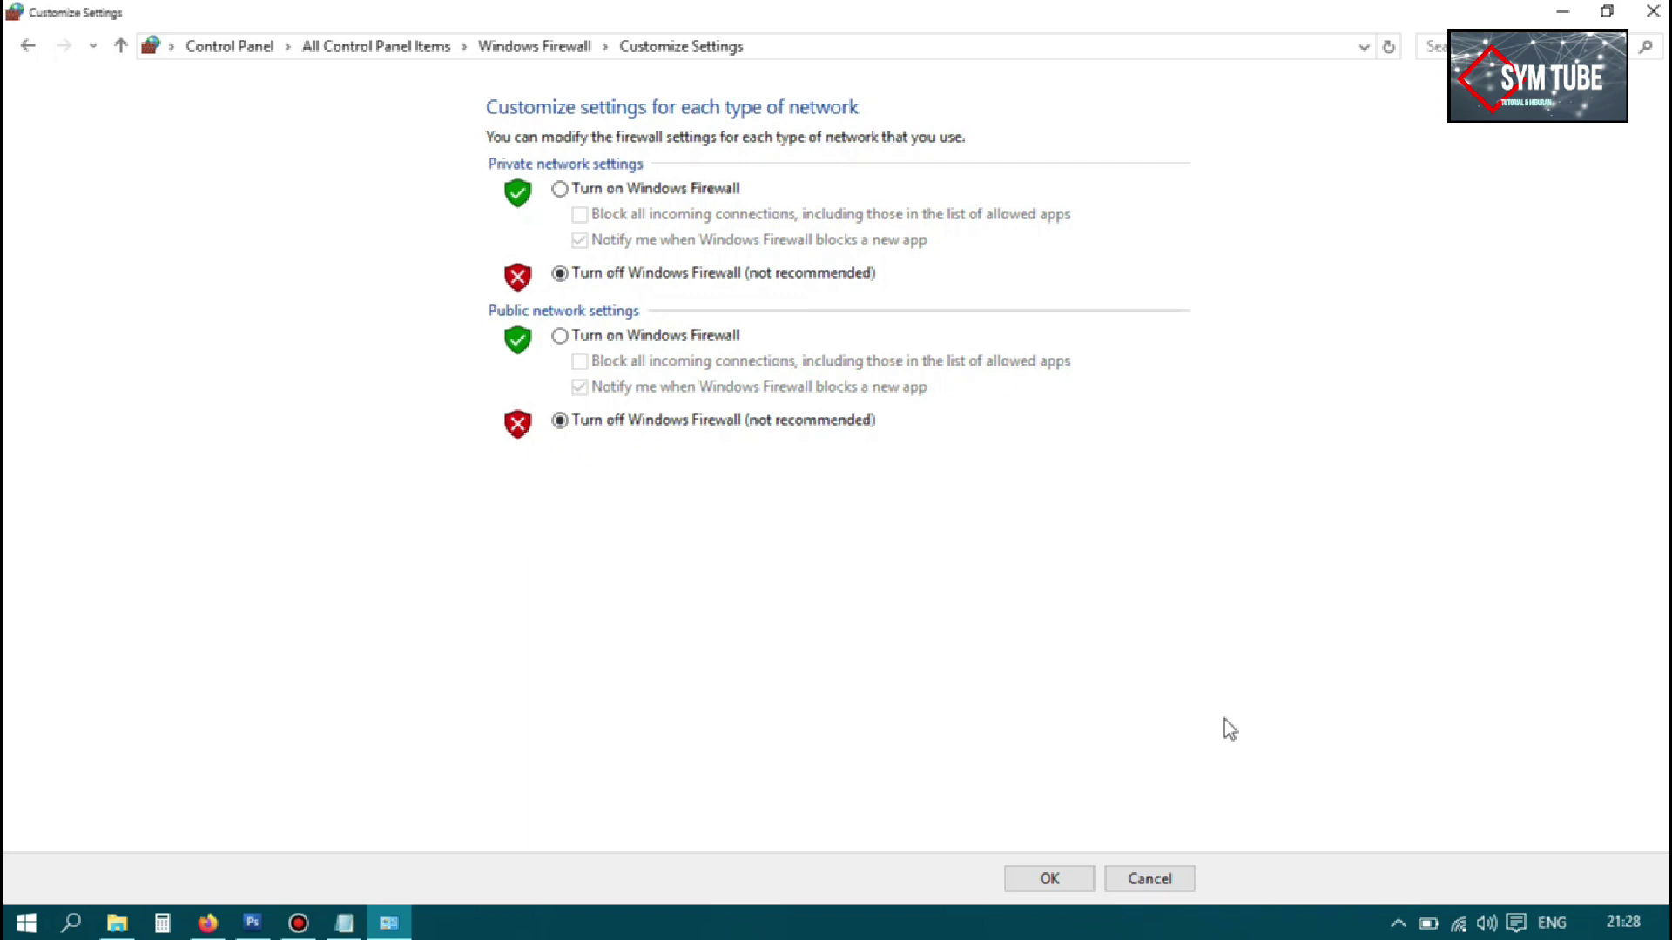
pyautogui.click(1074, 867)
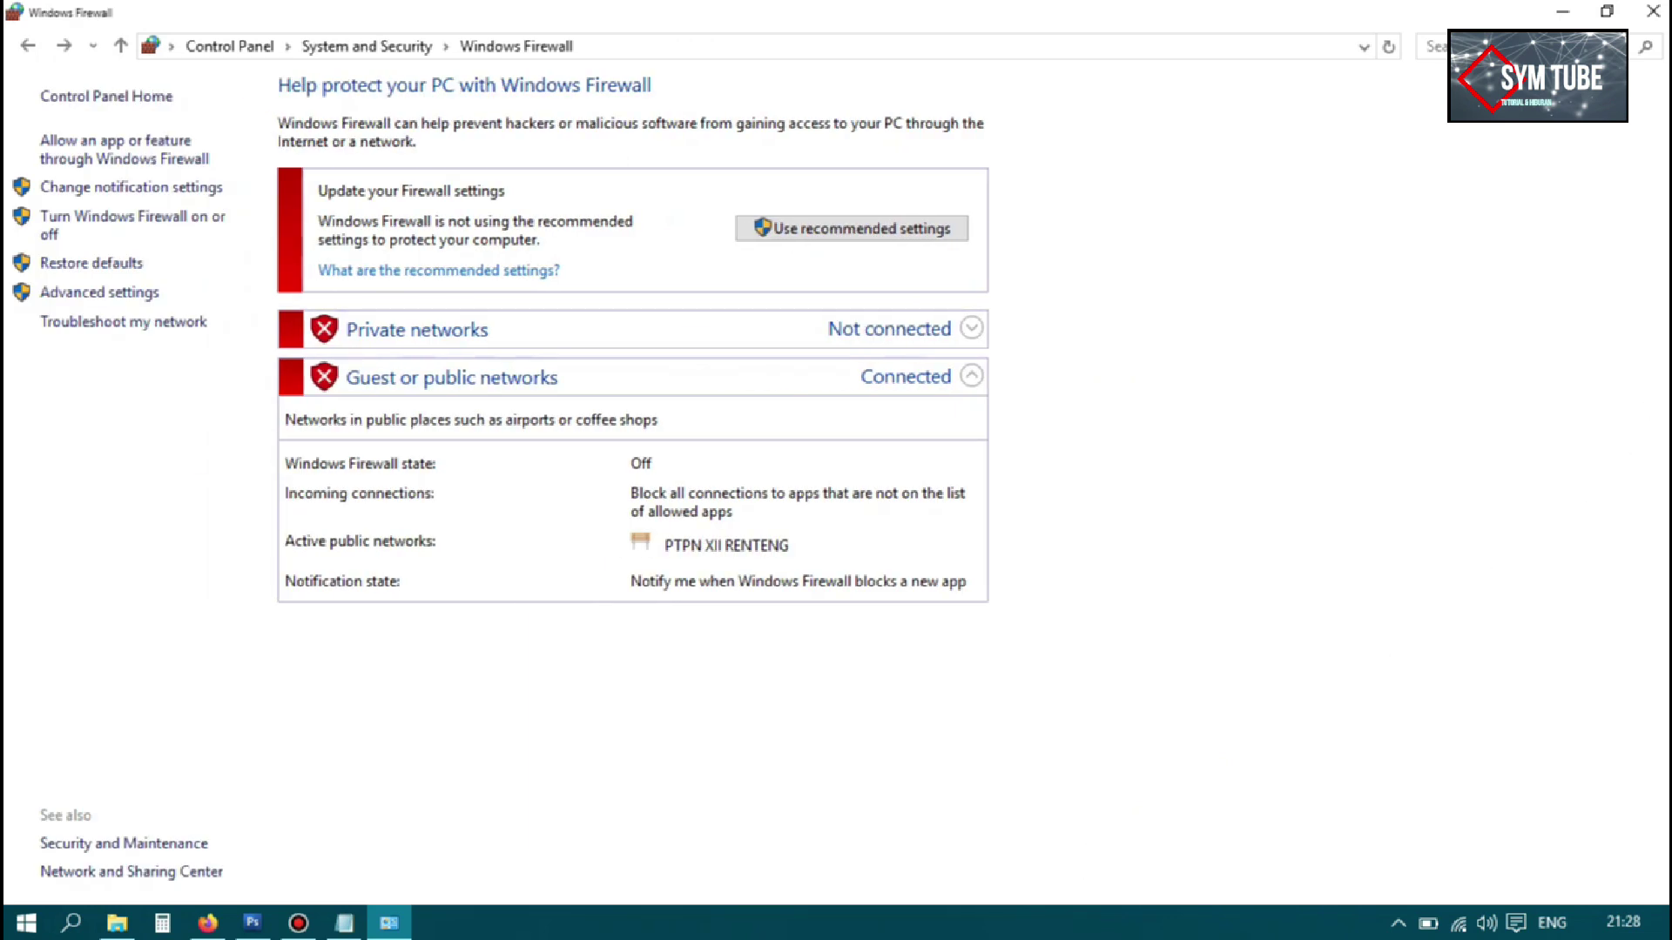
# Close the Windows Firewall window and view the properties of This PC by way of File Explorer
pyautogui.click(1652, 11)
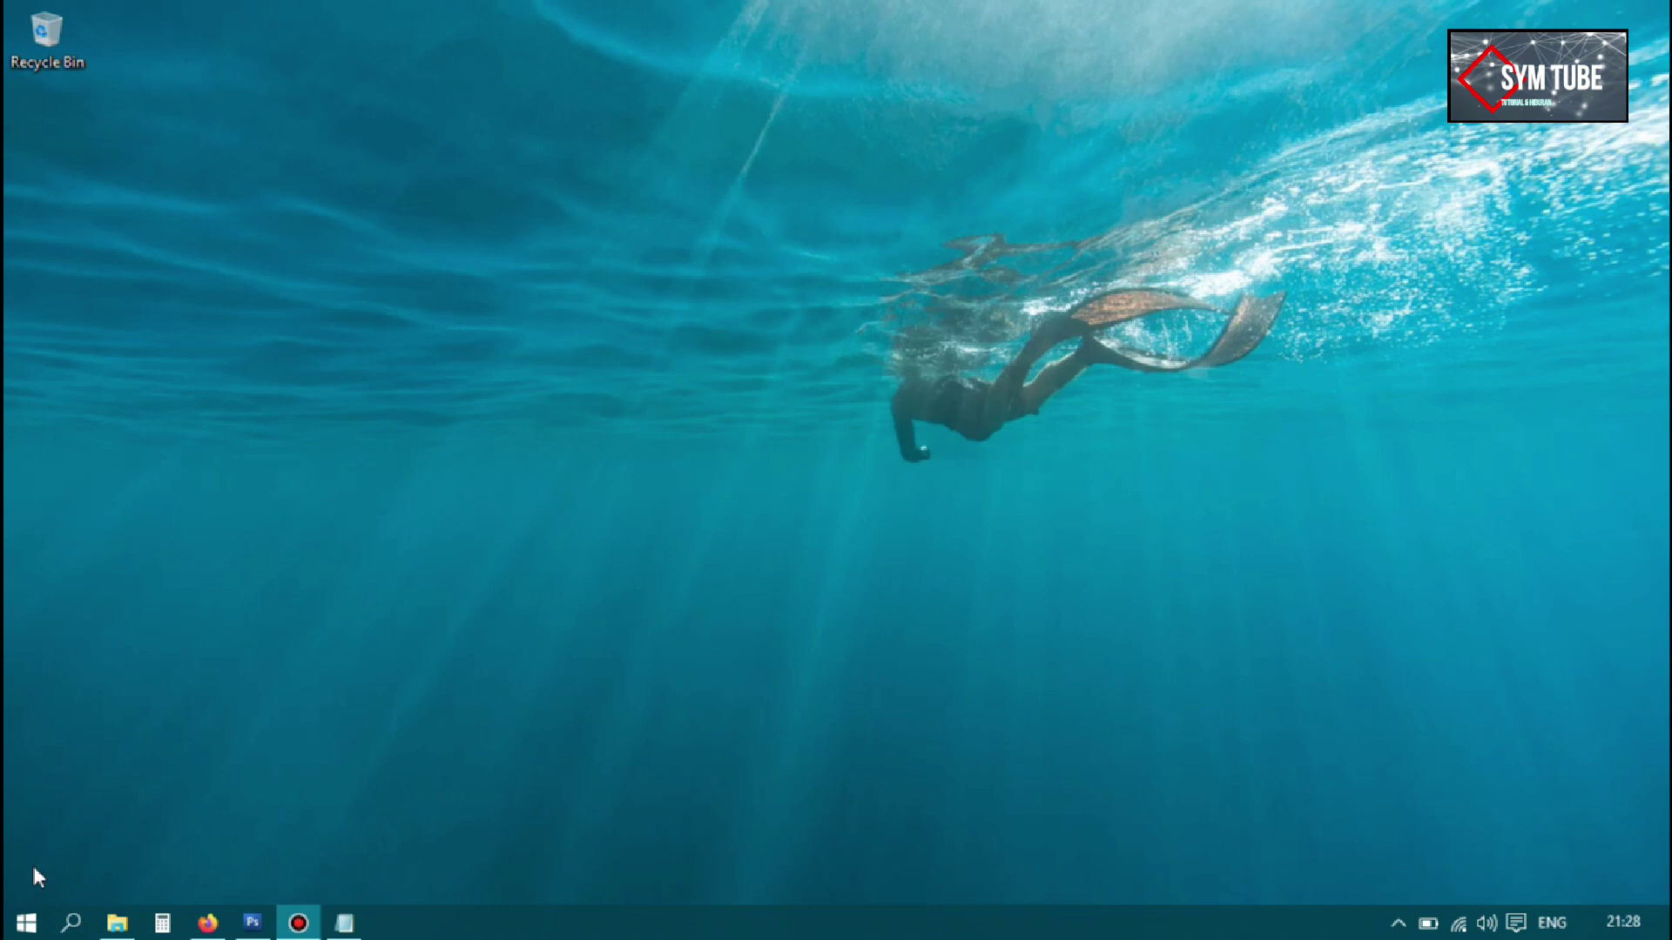
pyautogui.rightClick(28, 925)
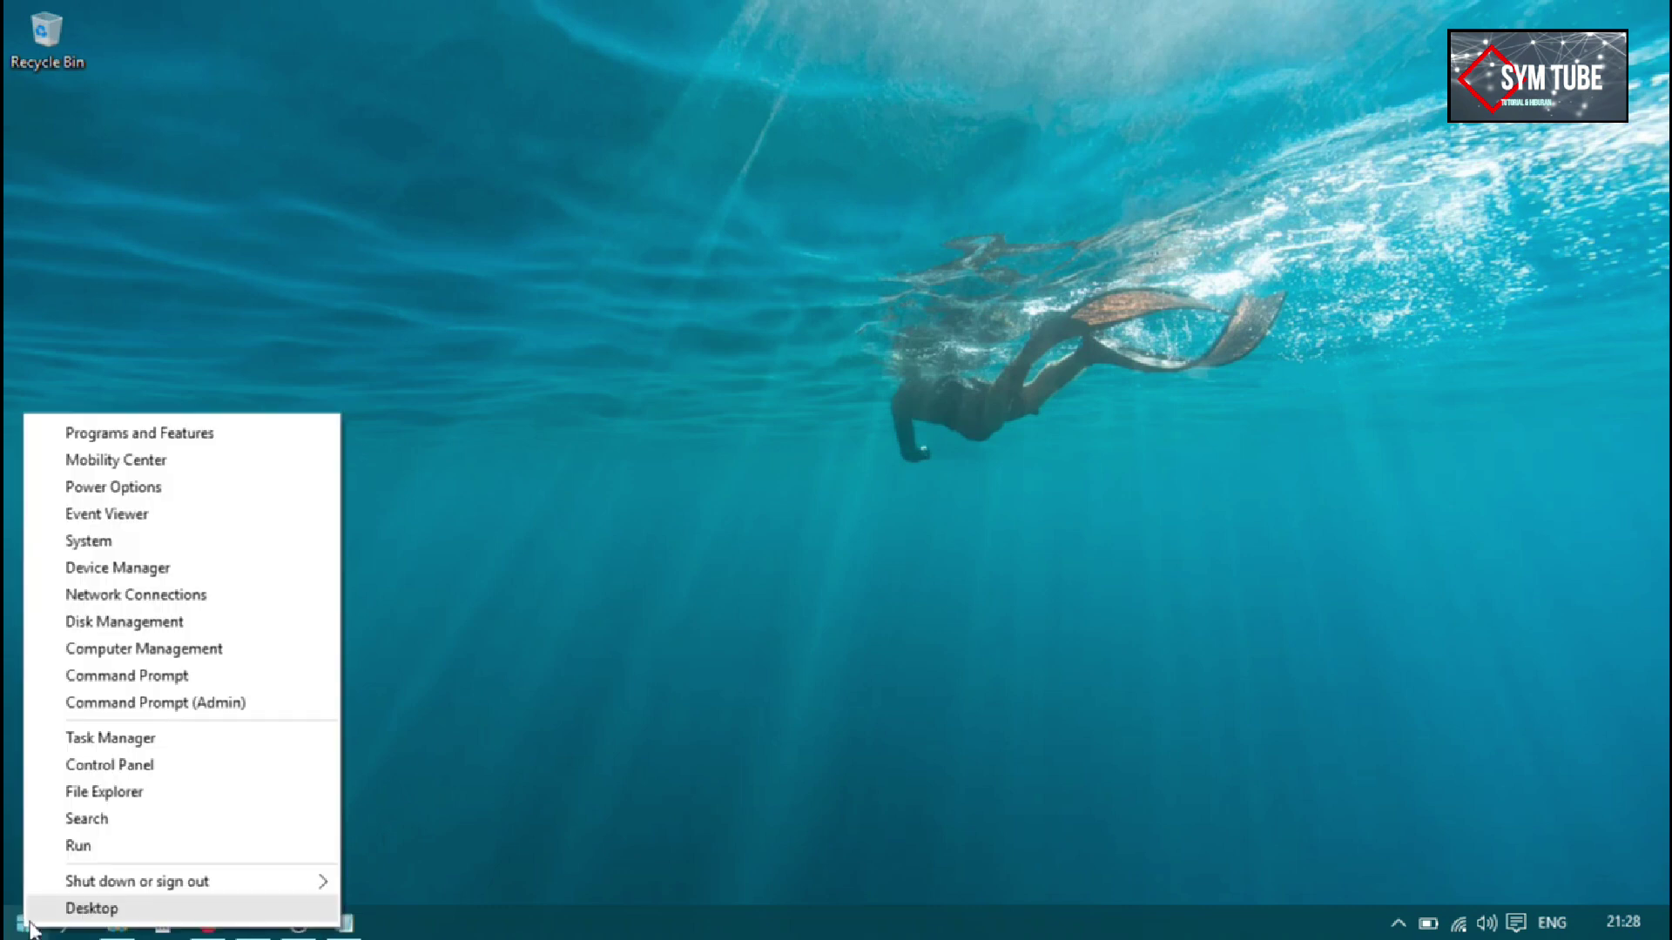
pyautogui.click(86, 794)
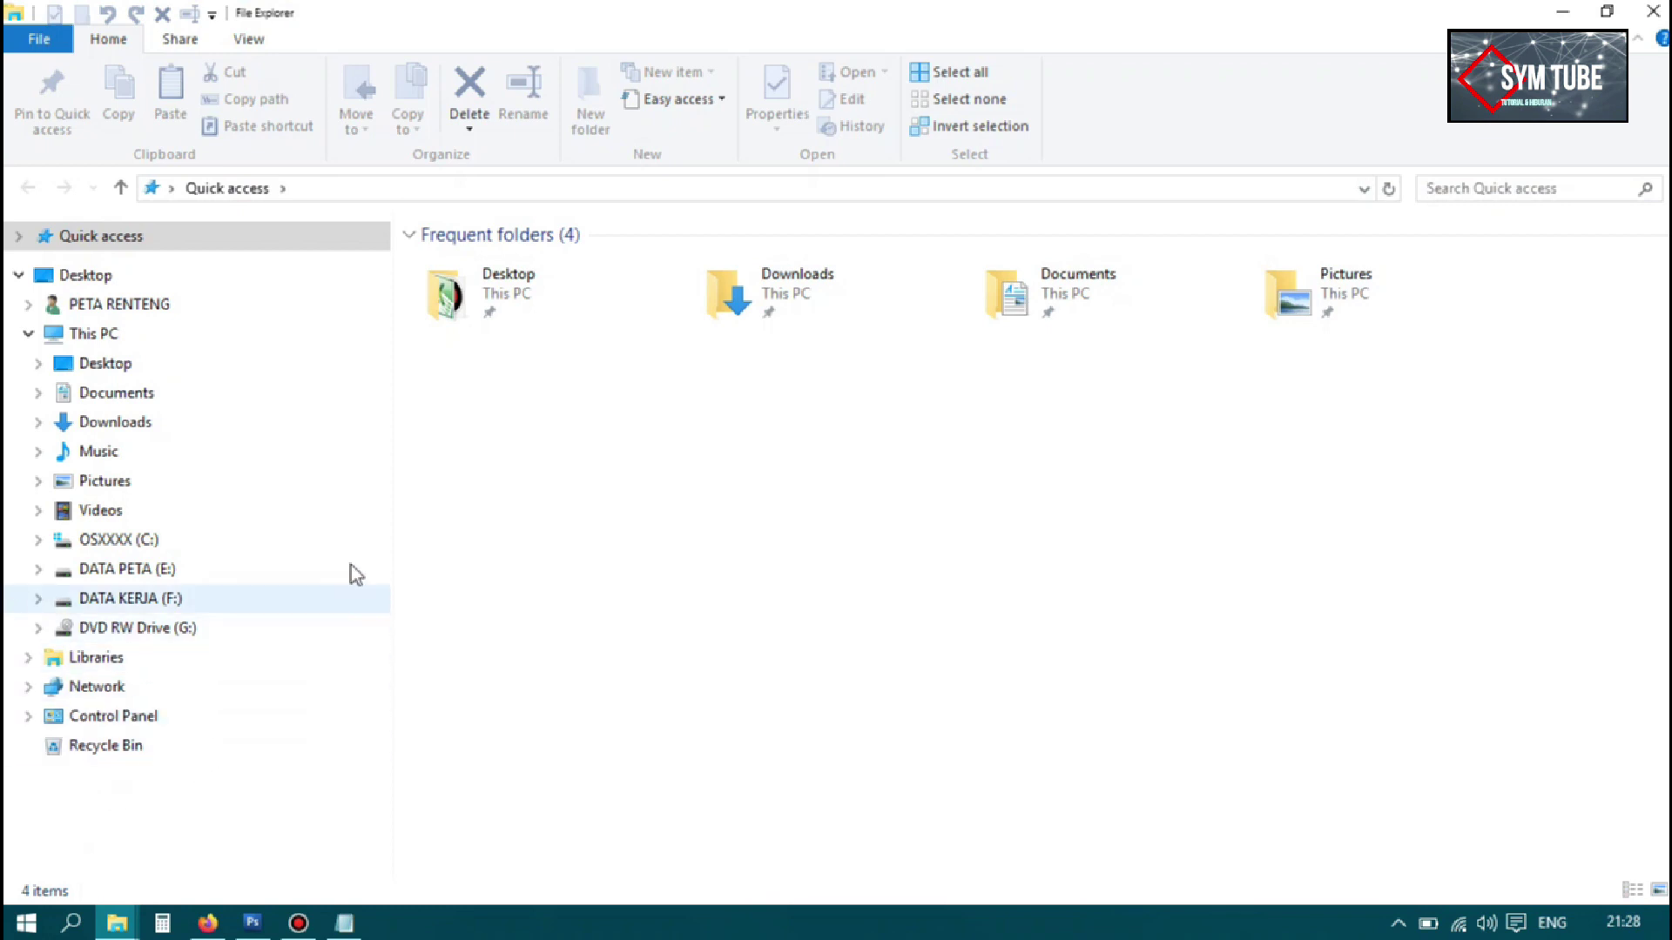
pyautogui.click(118, 345)
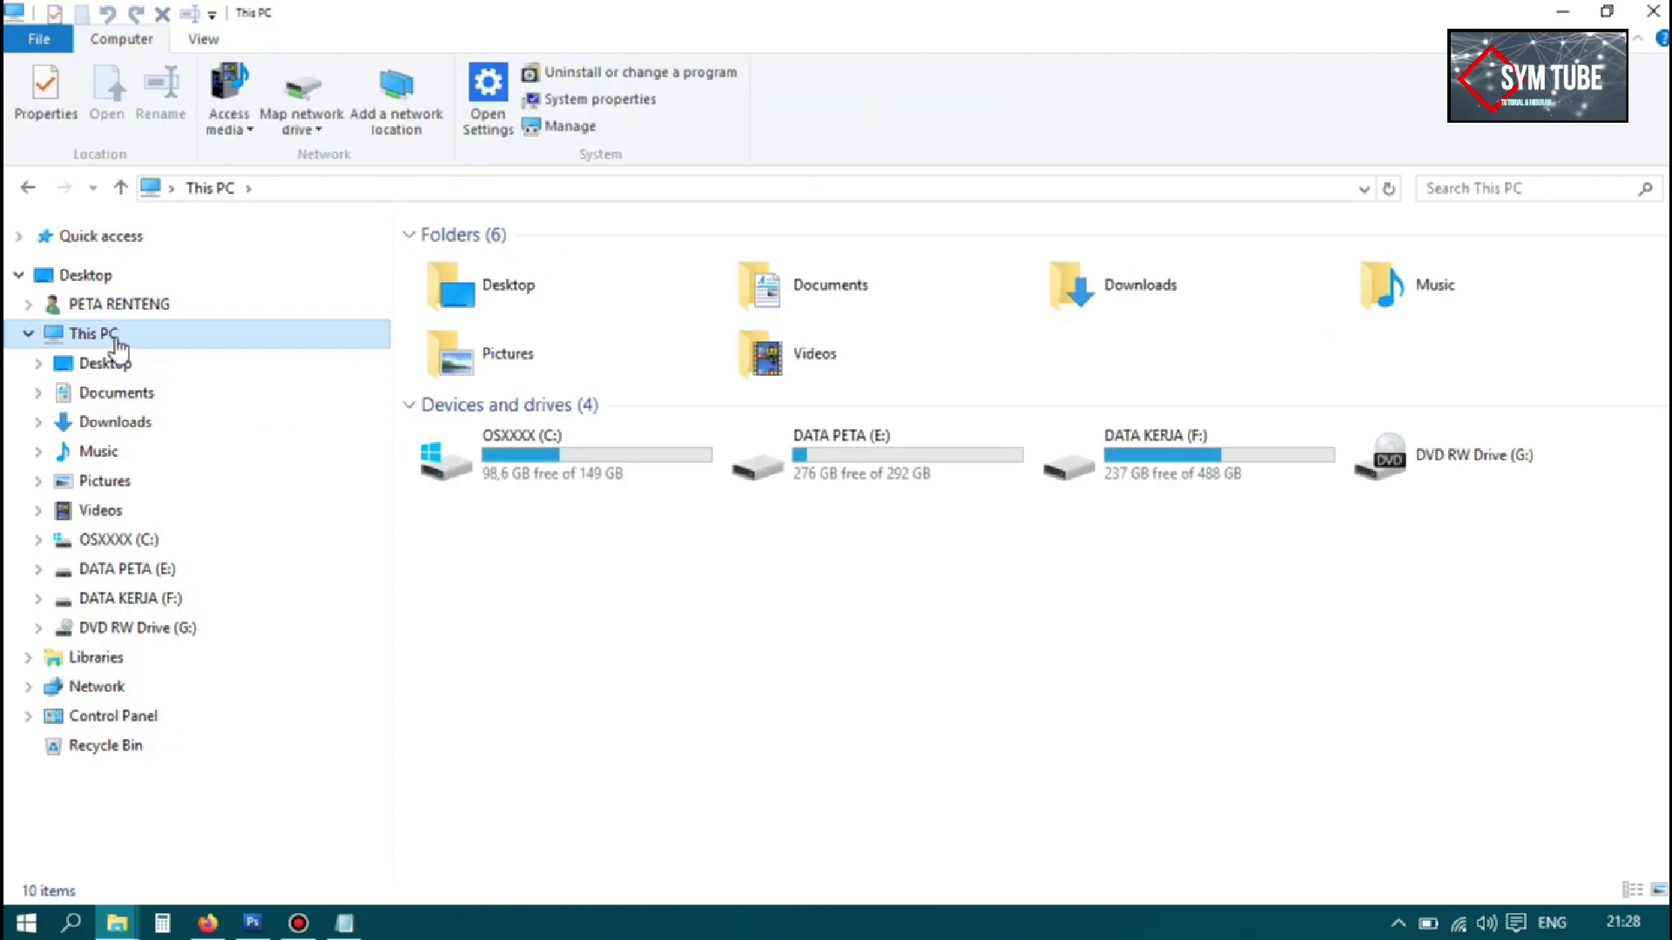
pyautogui.rightClick(118, 347)
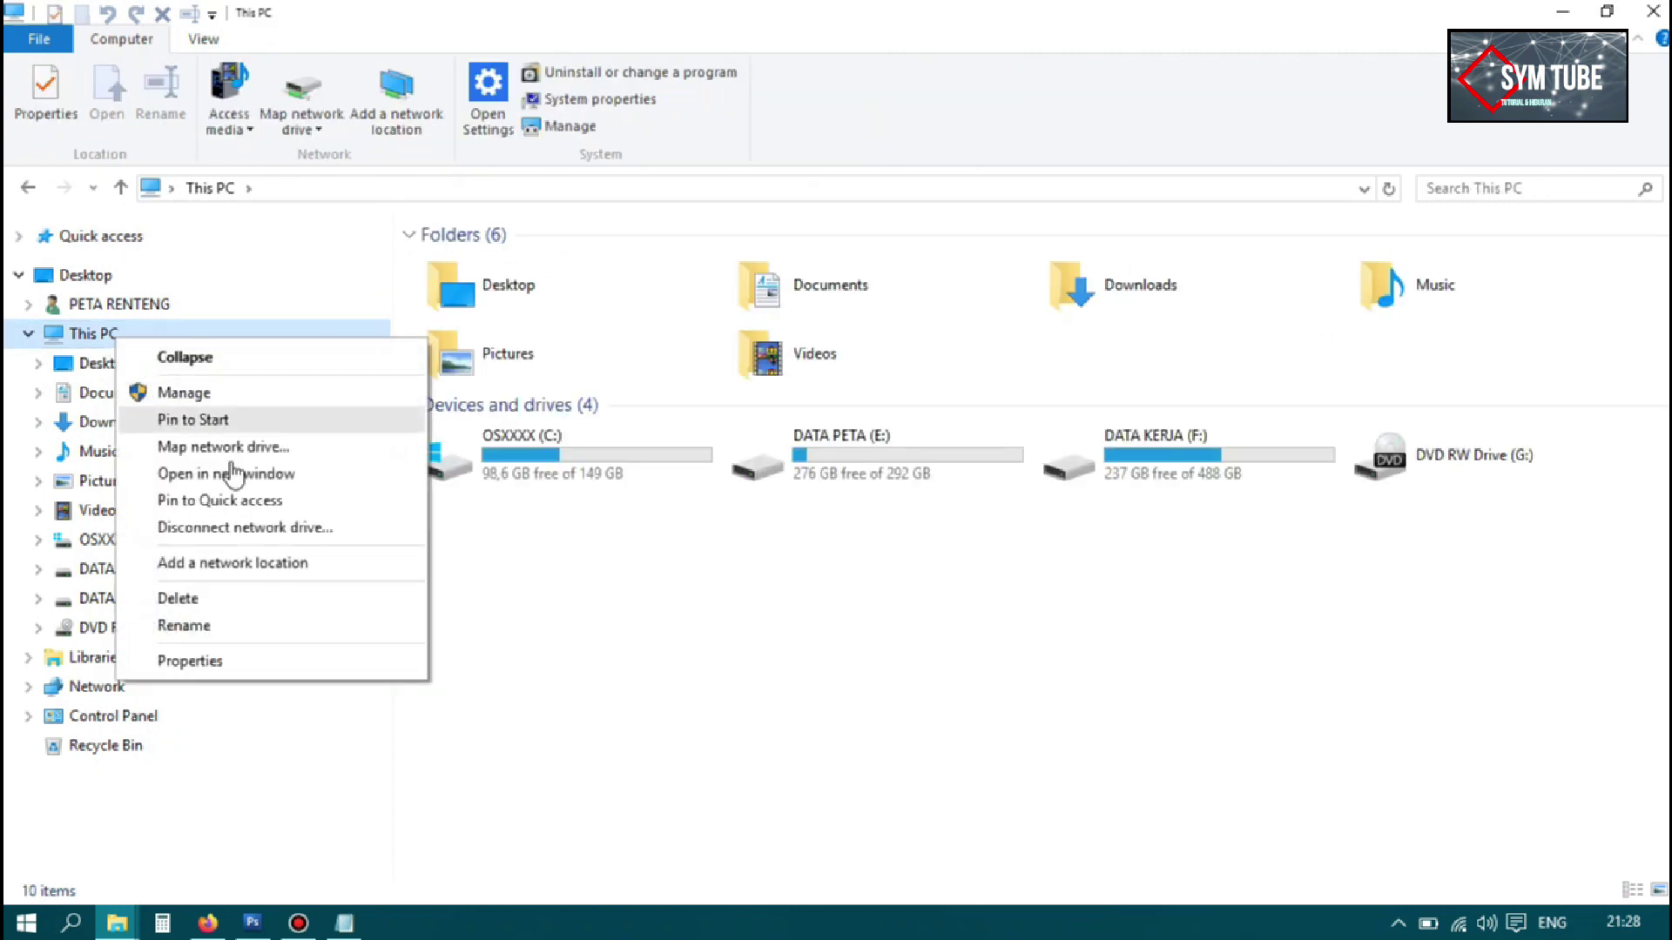
pyautogui.click(248, 663)
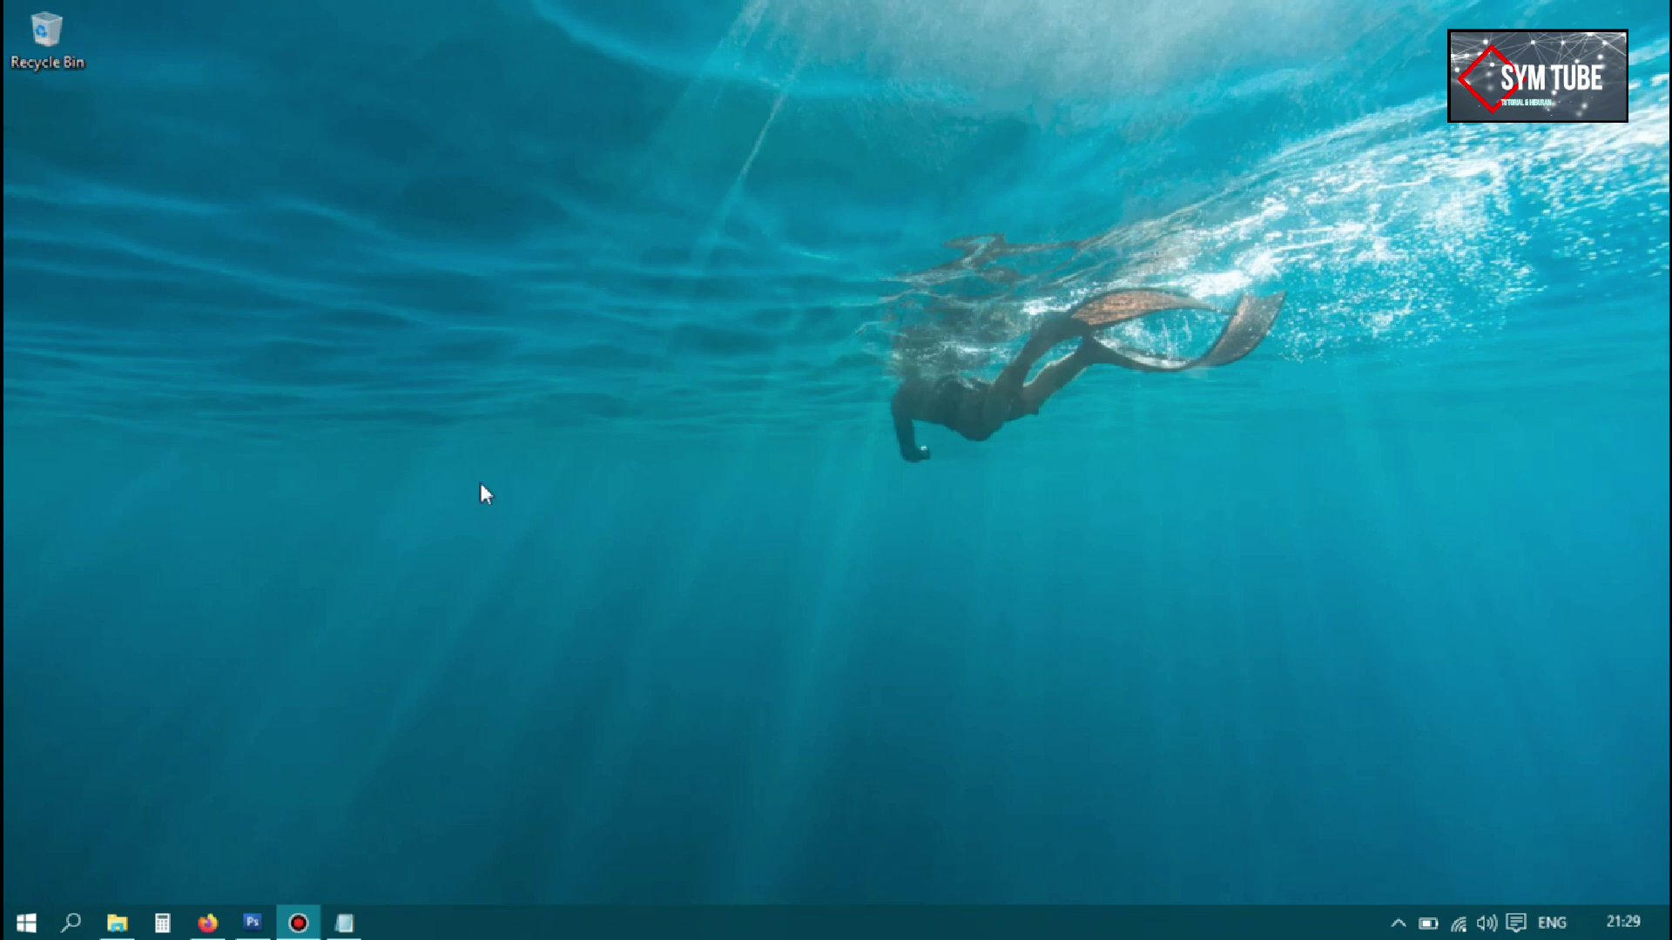
# Browse the installed programs in the Start menu's full app list, expanding the Microsoft Office folder
pyautogui.click(27, 924)
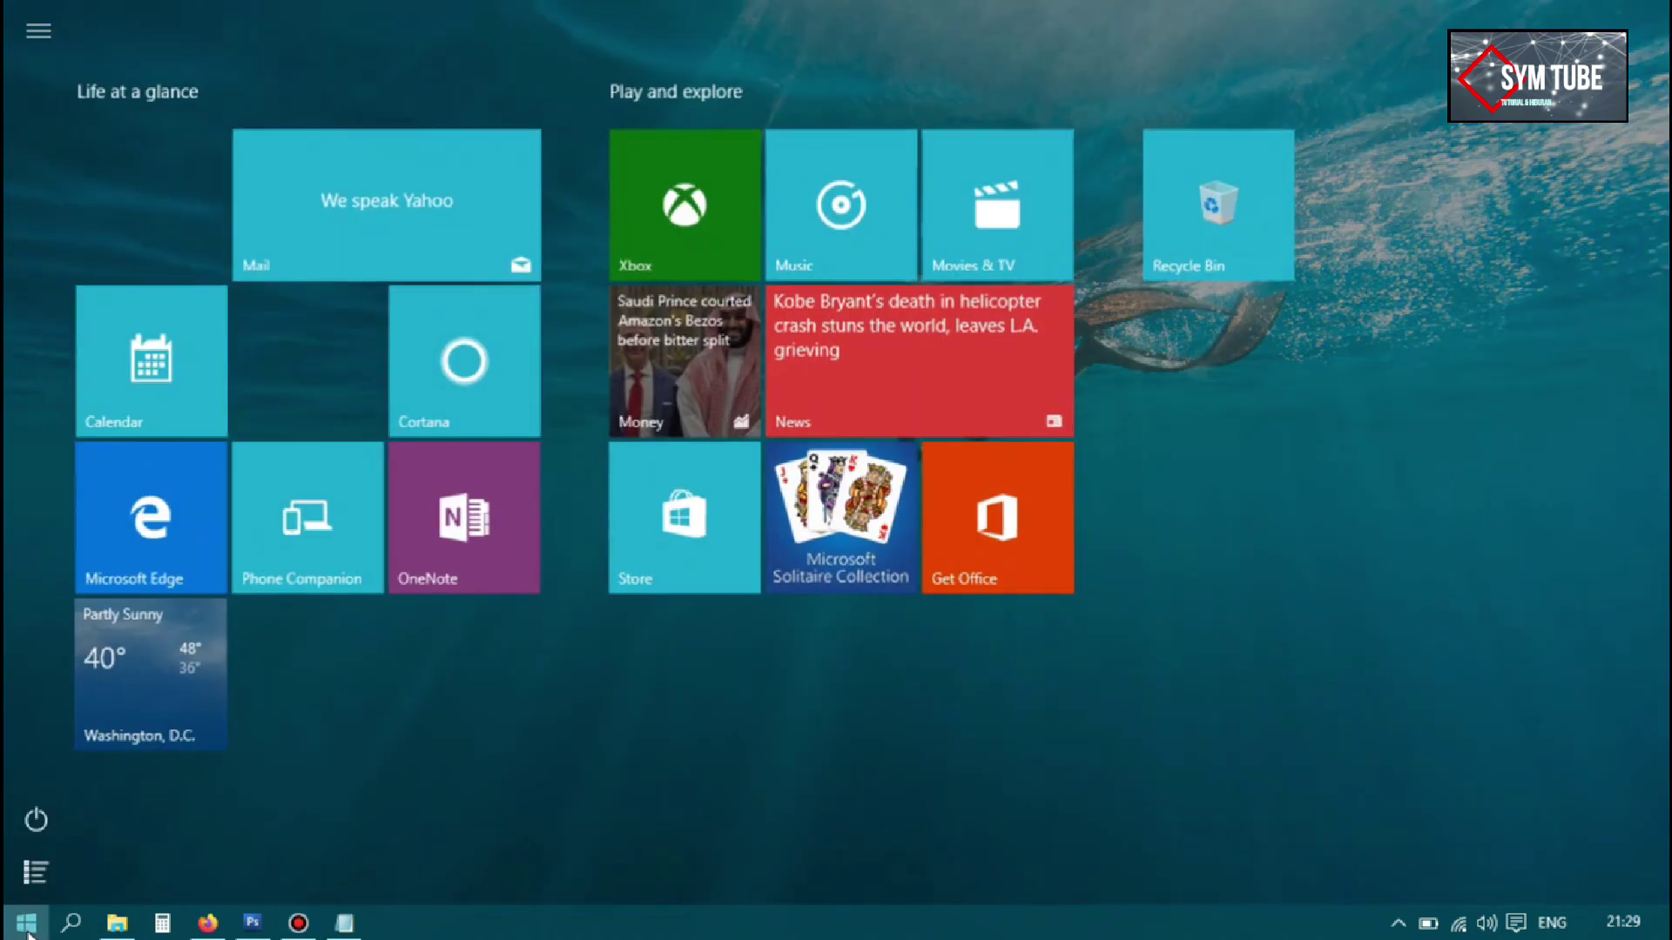
pyautogui.click(31, 864)
pyautogui.moveTo(287, 206); pyautogui.dragTo(274, 466)
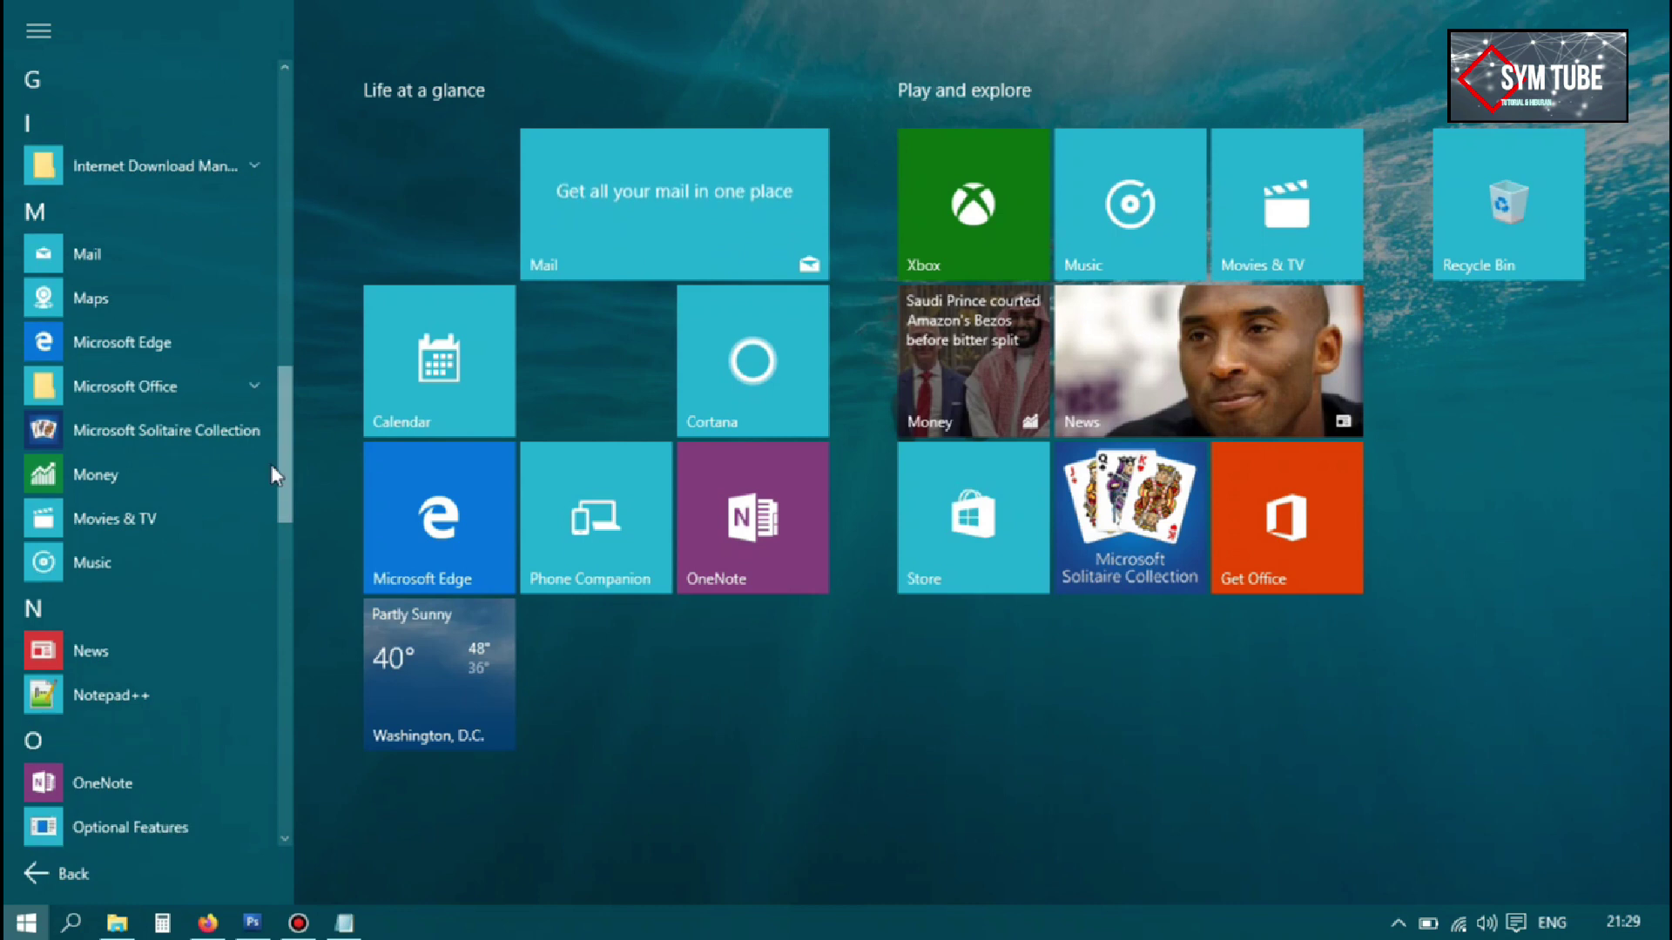
pyautogui.click(196, 399)
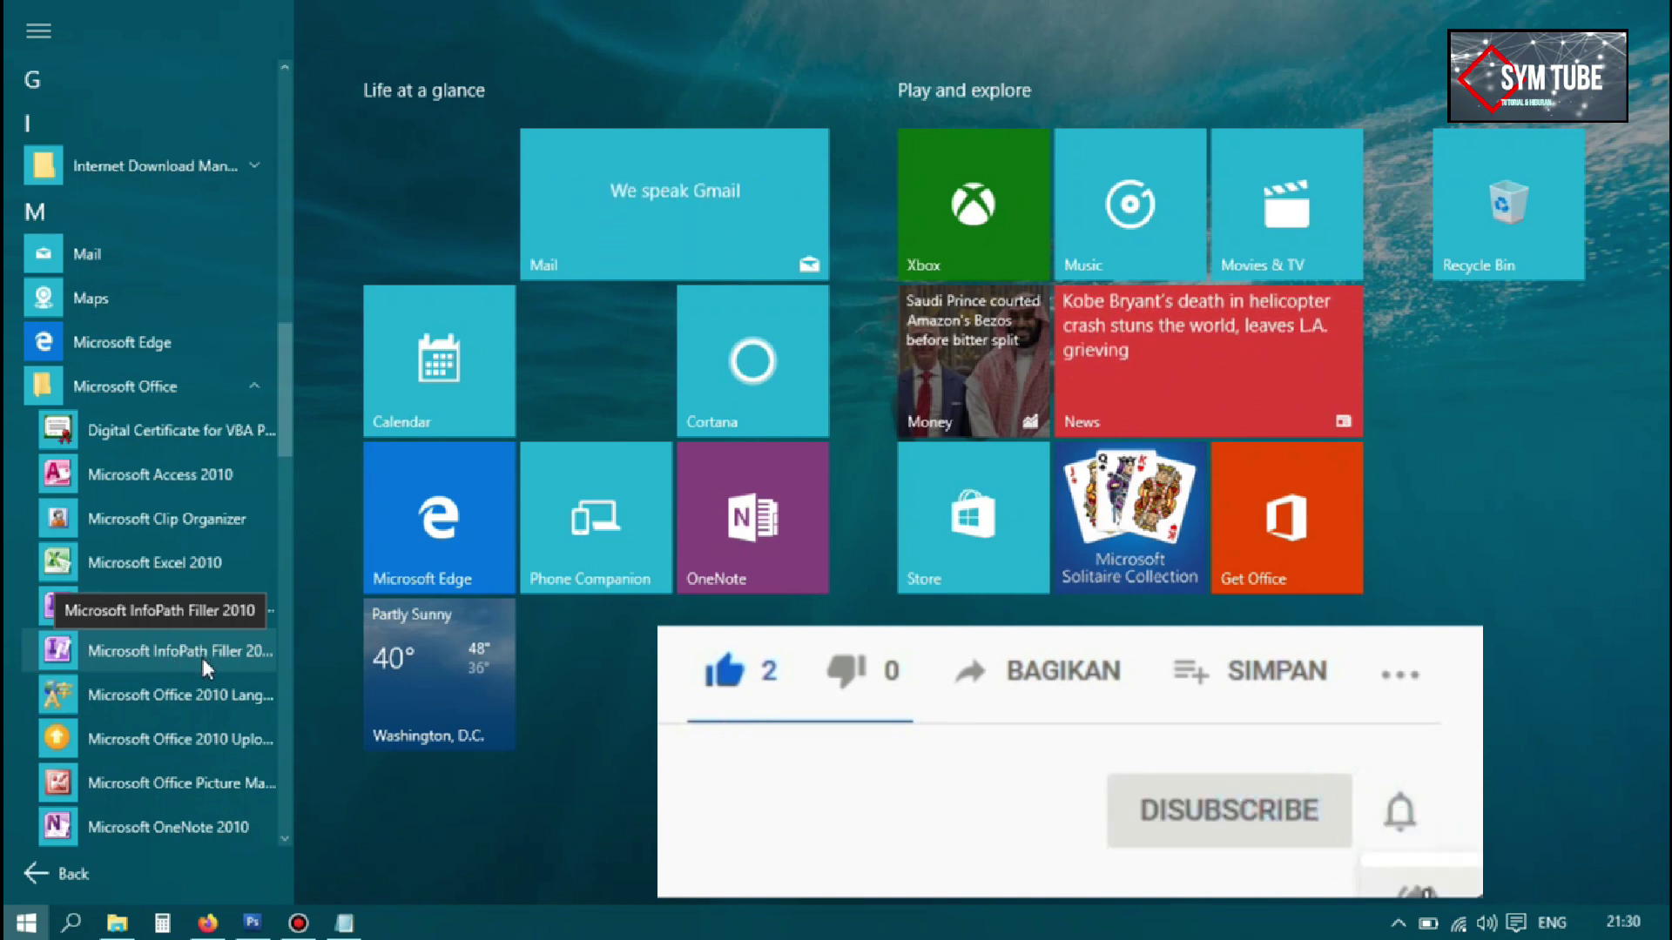
pyautogui.moveTo(288, 440); pyautogui.dragTo(298, 773)
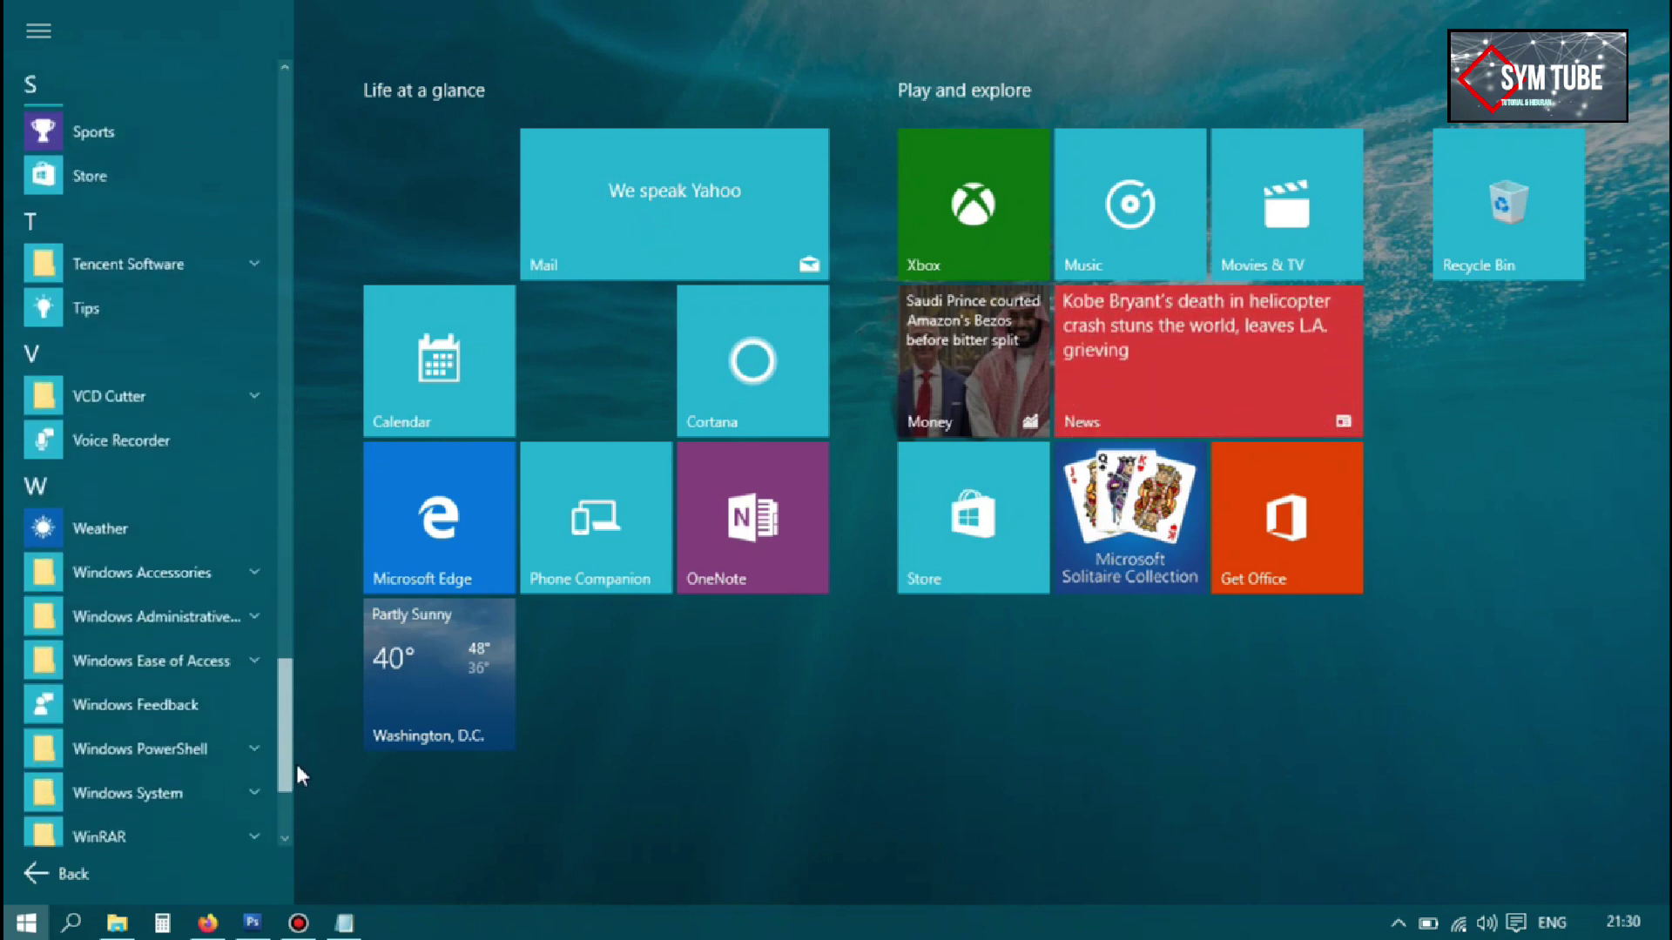
pyautogui.moveTo(295, 766)
pyautogui.mouseDown()
pyautogui.moveTo(287, 803)
pyautogui.moveTo(297, 740)
pyautogui.mouseUp()
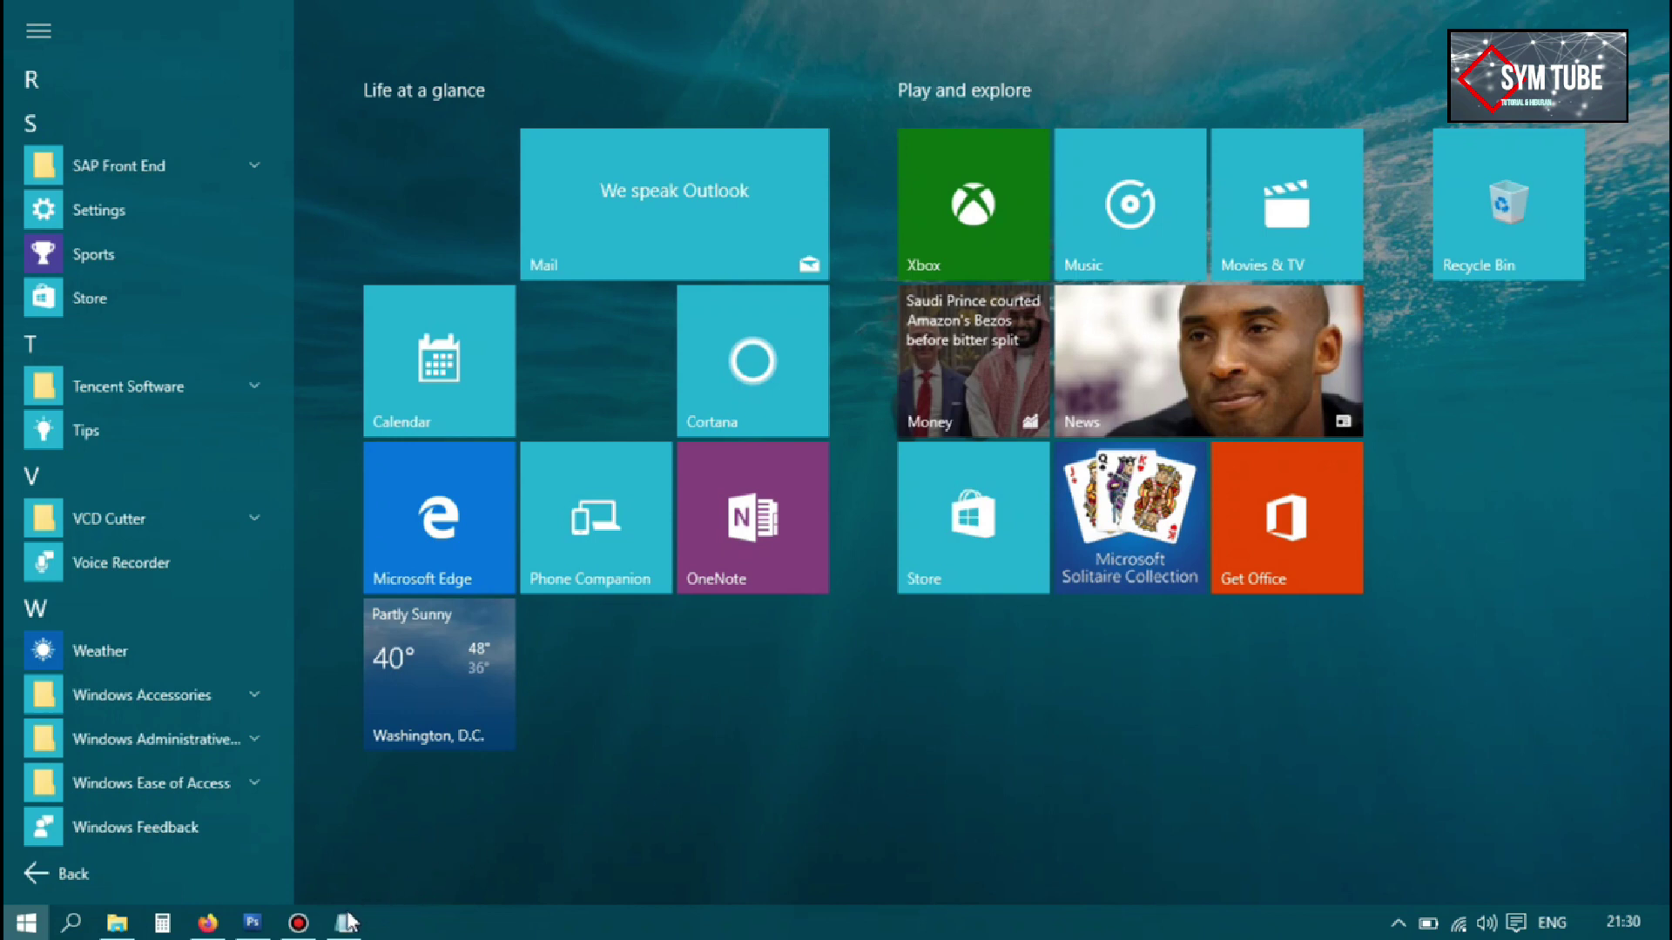
pyautogui.moveTo(342, 919)
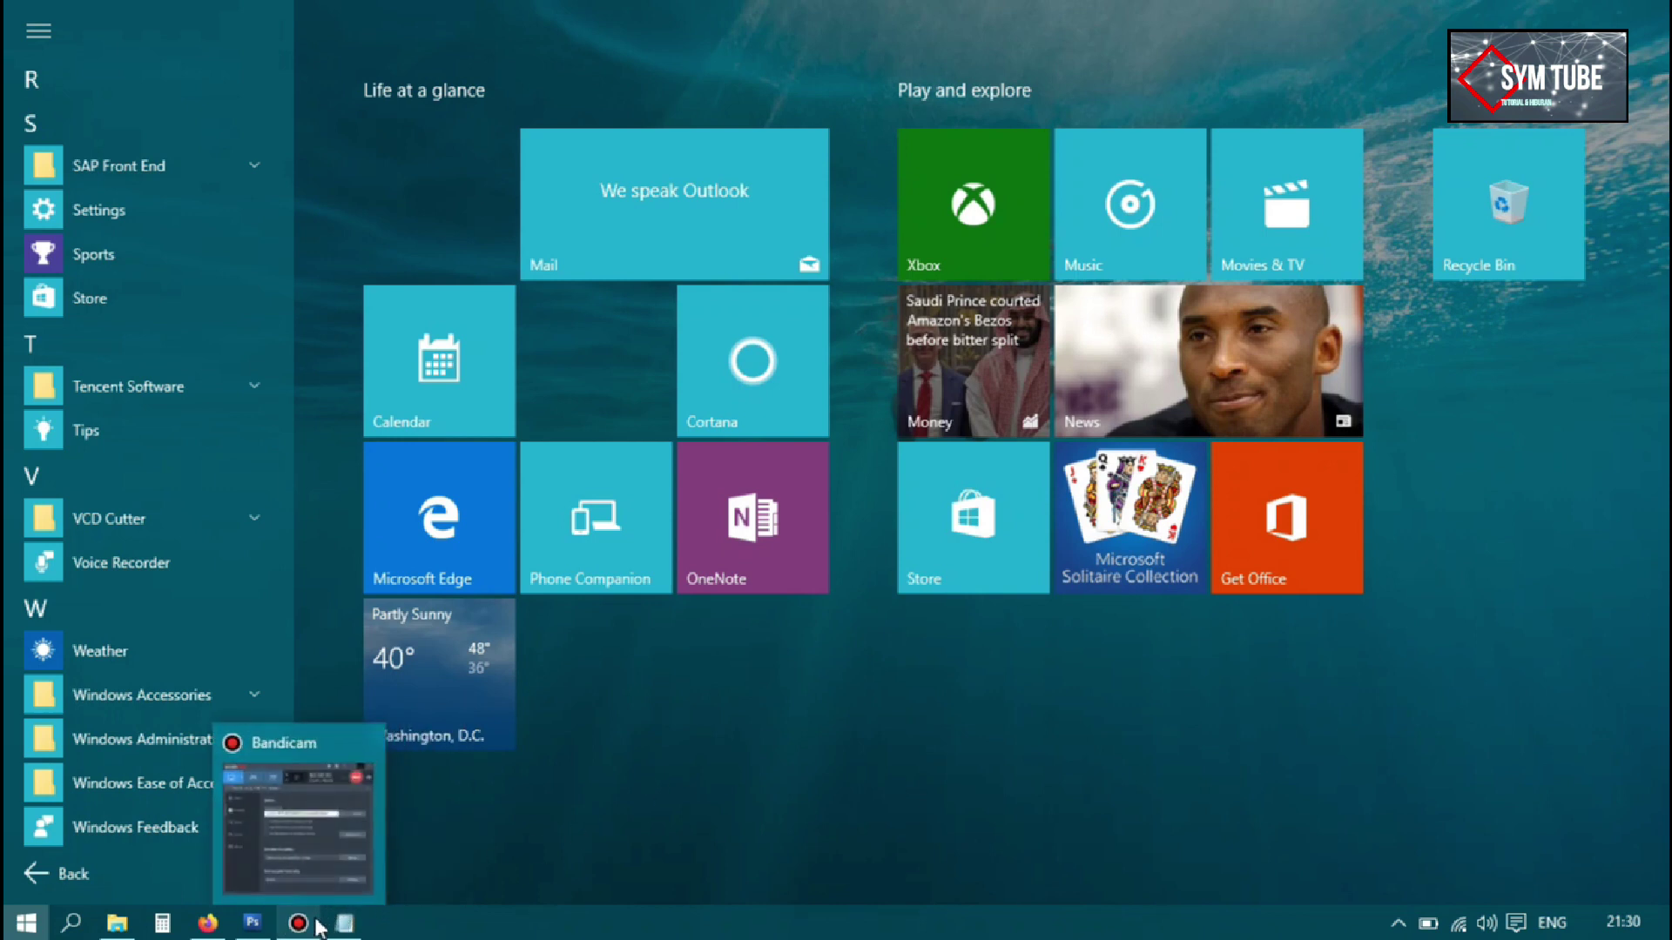